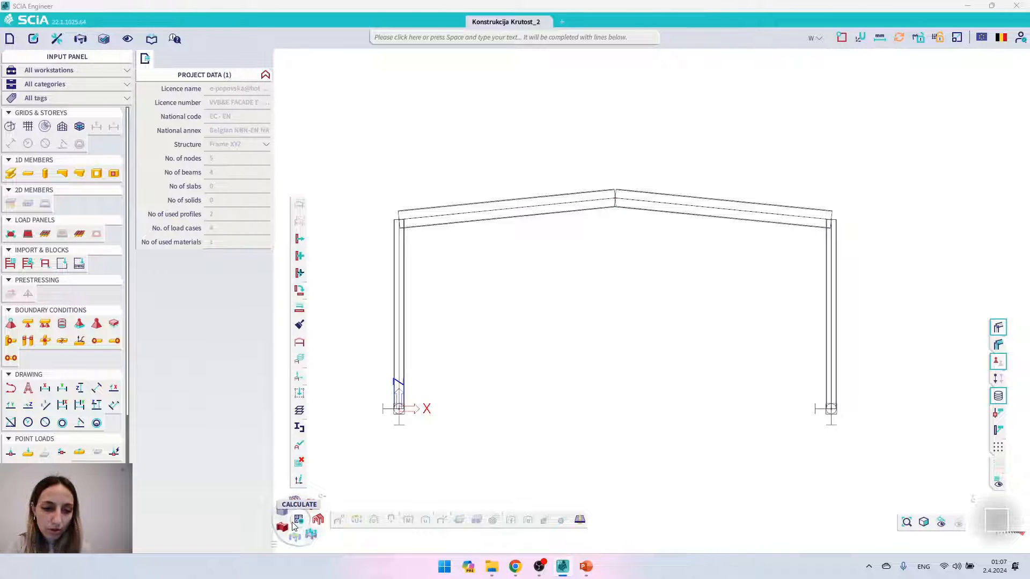
- Run the linear analysis of the frame and close the end-of-analysis report
{"action": "left_click", "coordinate": [298, 521]}
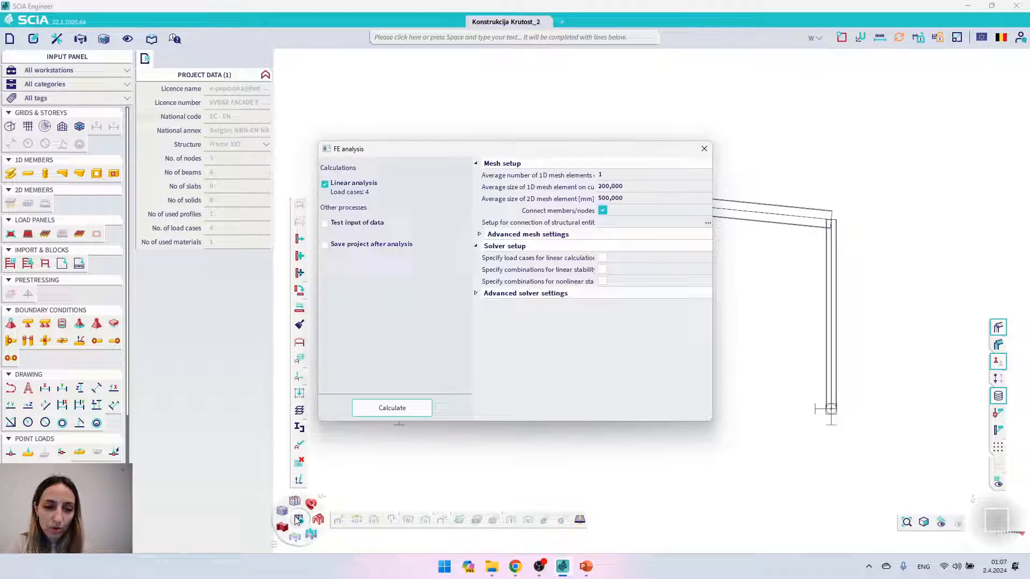
{"action": "left_click", "coordinate": [385, 408]}
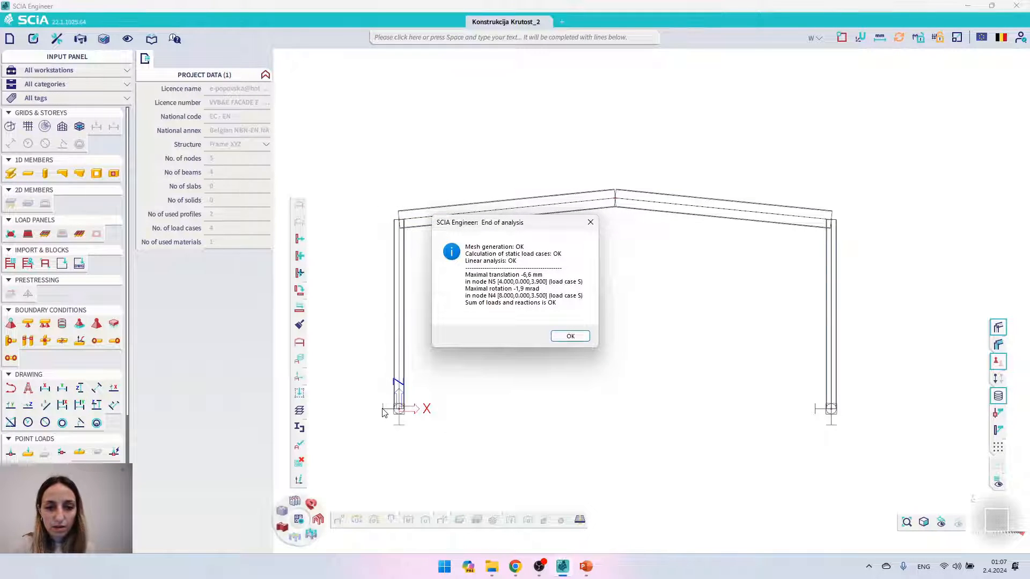
{"action": "left_click", "coordinate": [559, 337]}
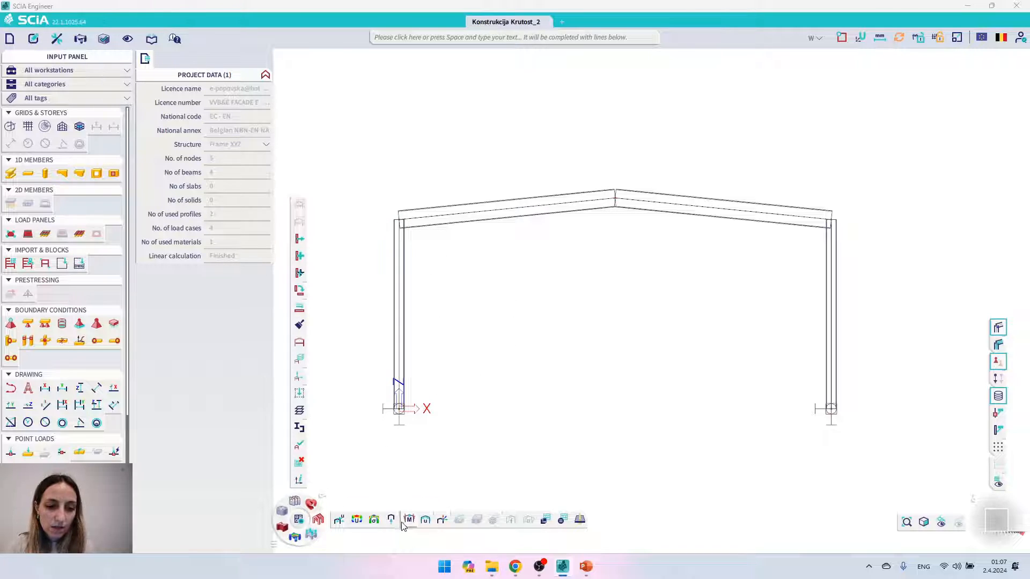
- Display the 1D internal forces M_y on all members for the ULS-Set B (auto) combination
{"action": "mouse_move", "coordinate": [394, 523]}
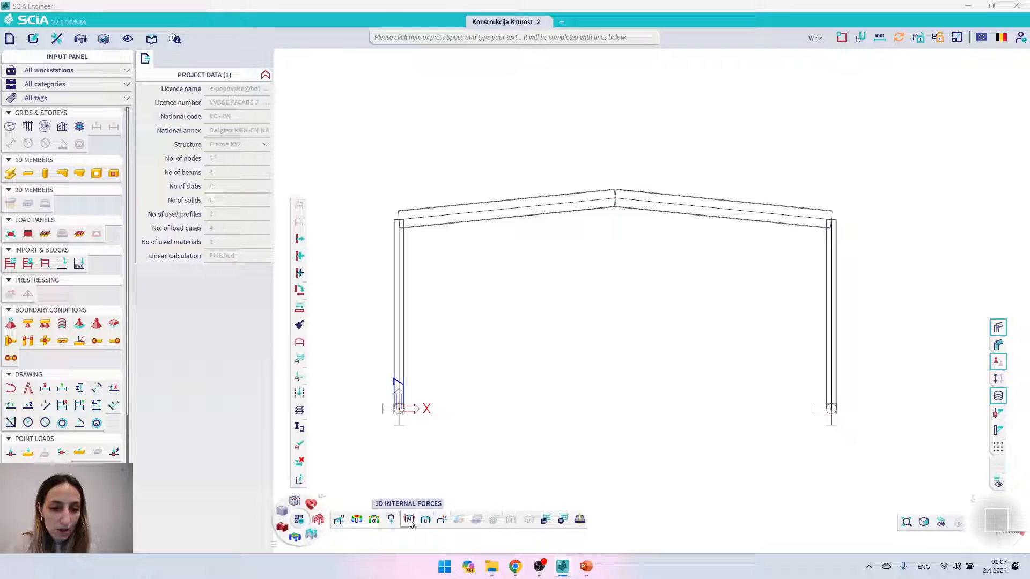
{"action": "left_click", "coordinate": [410, 520]}
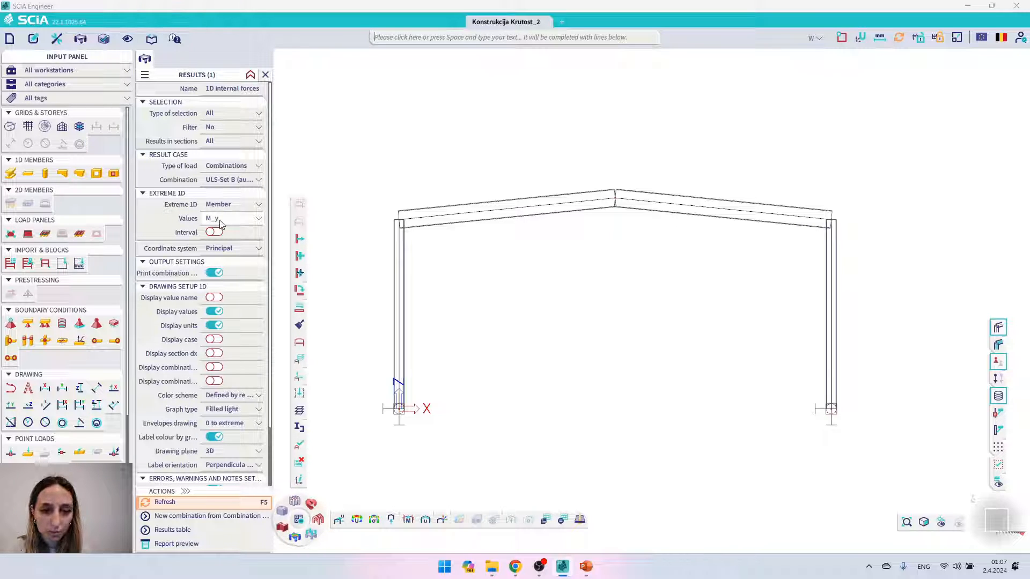
{"action": "left_click", "coordinate": [167, 503]}
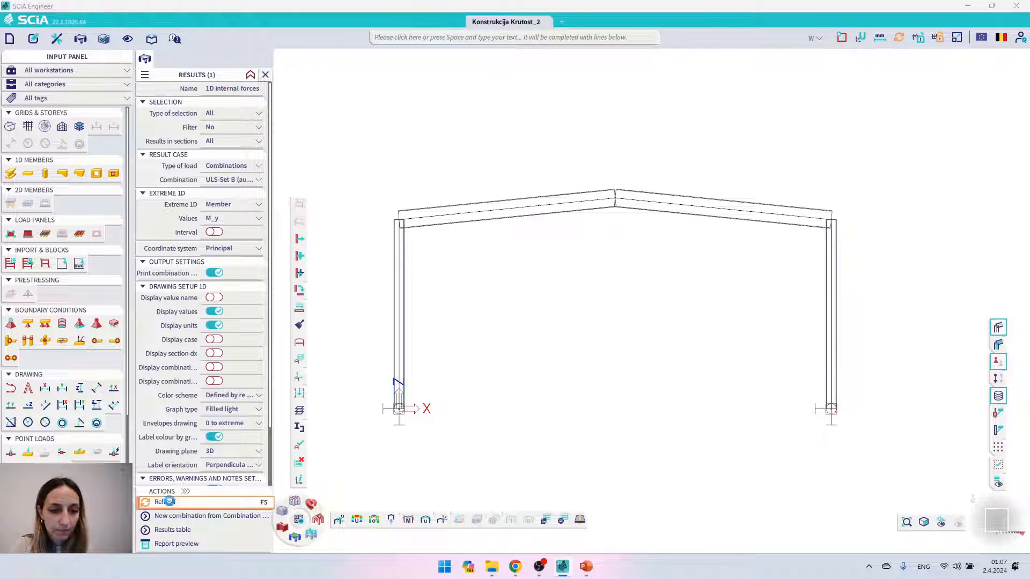
{"action": "middle_click_drag", "start_coordinate": [501, 444], "coordinate": [512, 450]}
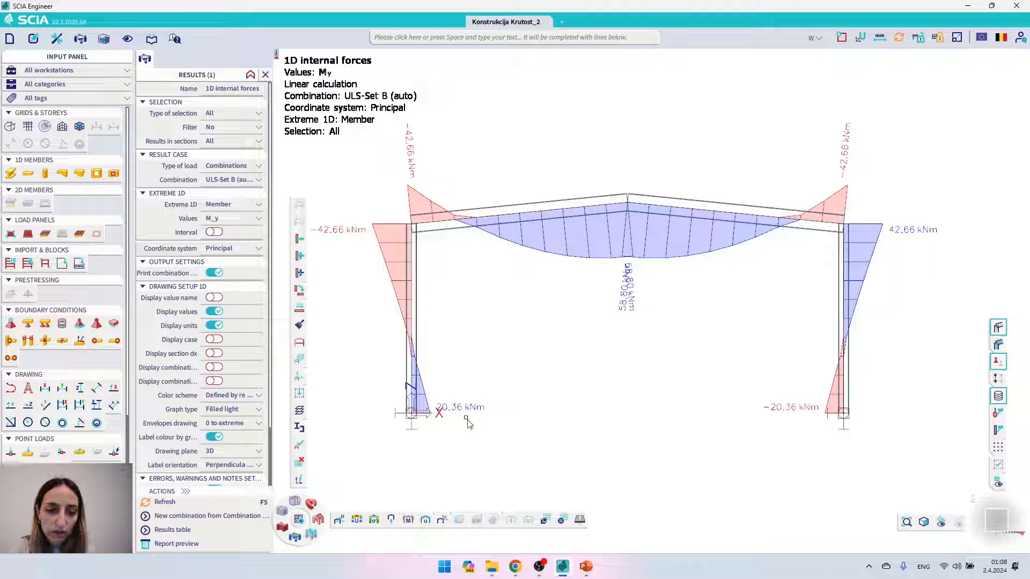
- Display the 1D deformations U_total for the SLS-Char (auto) combination with extremes per member, and close the results
{"action": "left_click", "coordinate": [427, 520]}
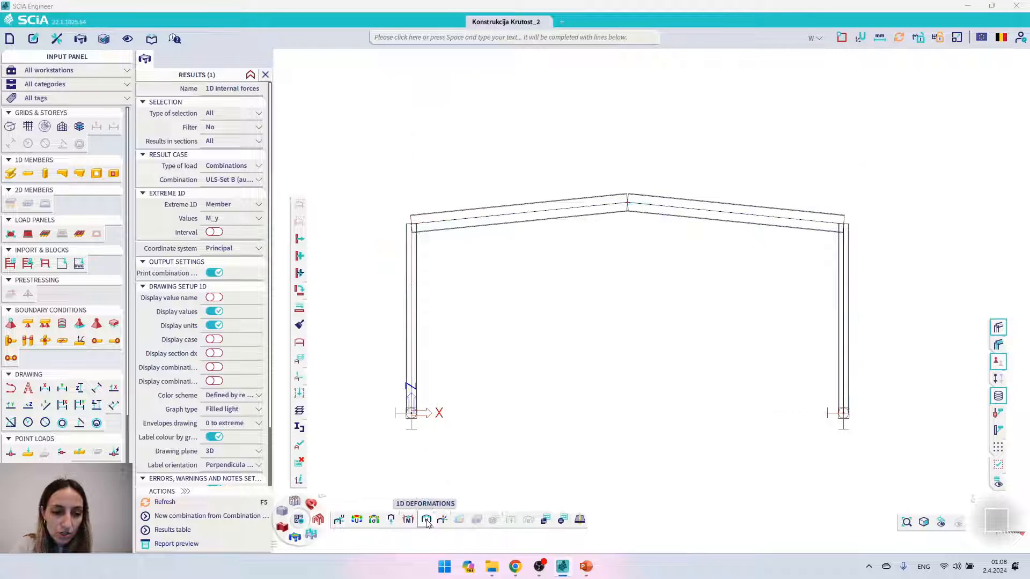
{"action": "left_click", "coordinate": [240, 169]}
{"action": "left_click", "coordinate": [221, 187]}
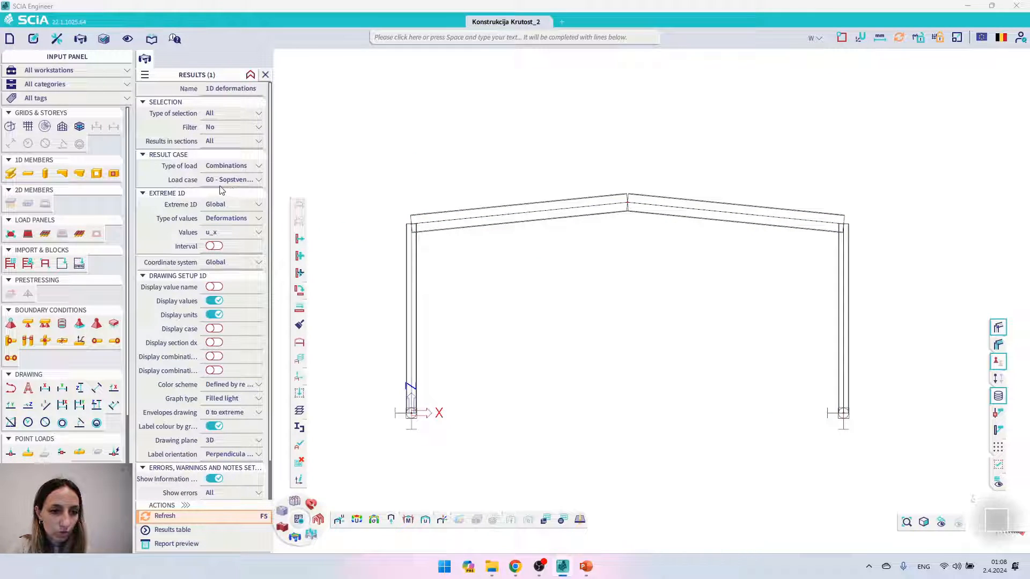
{"action": "left_click", "coordinate": [231, 181]}
{"action": "left_click", "coordinate": [225, 205]}
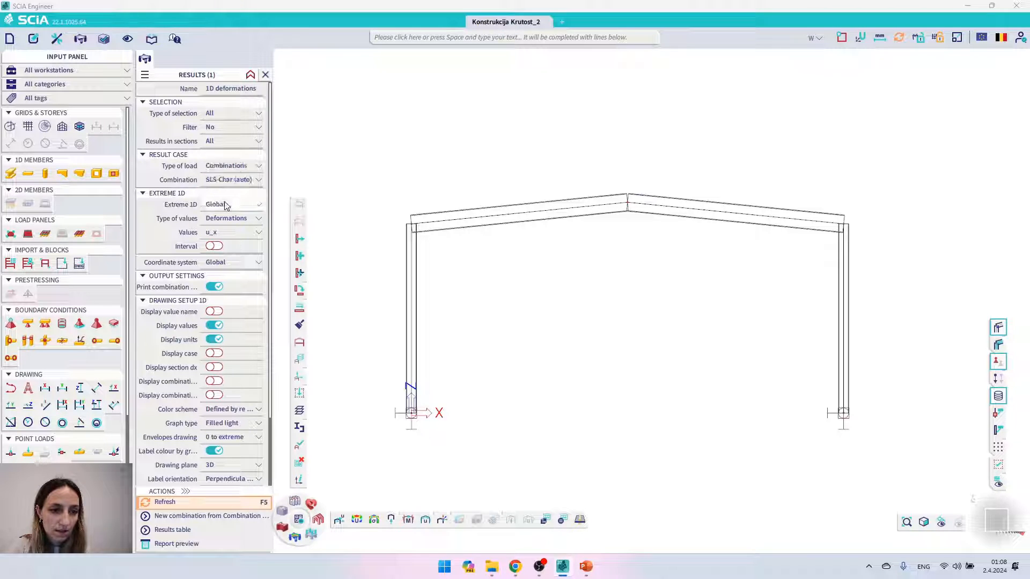
{"action": "left_click", "coordinate": [213, 232]}
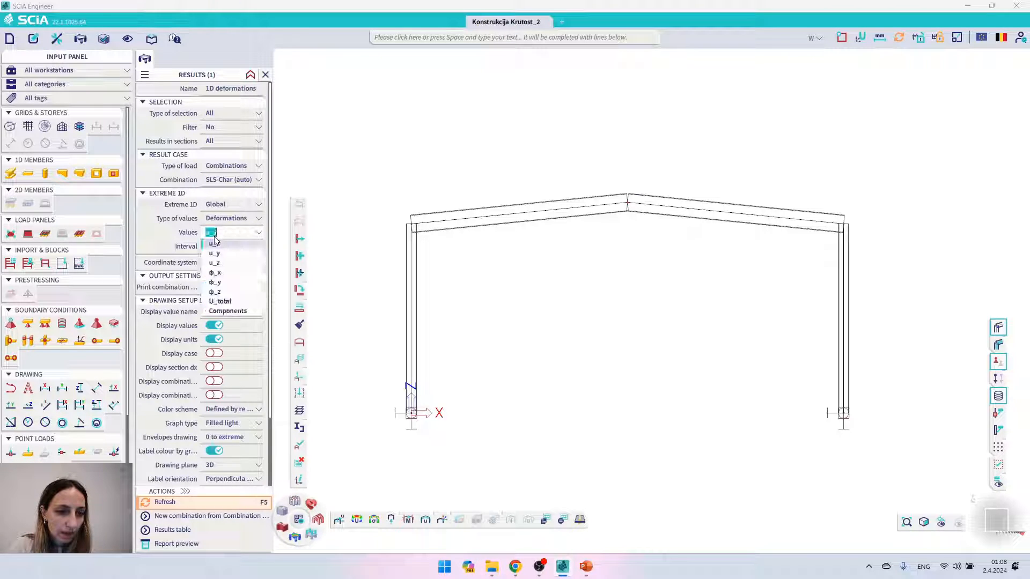
{"action": "left_click", "coordinate": [219, 302]}
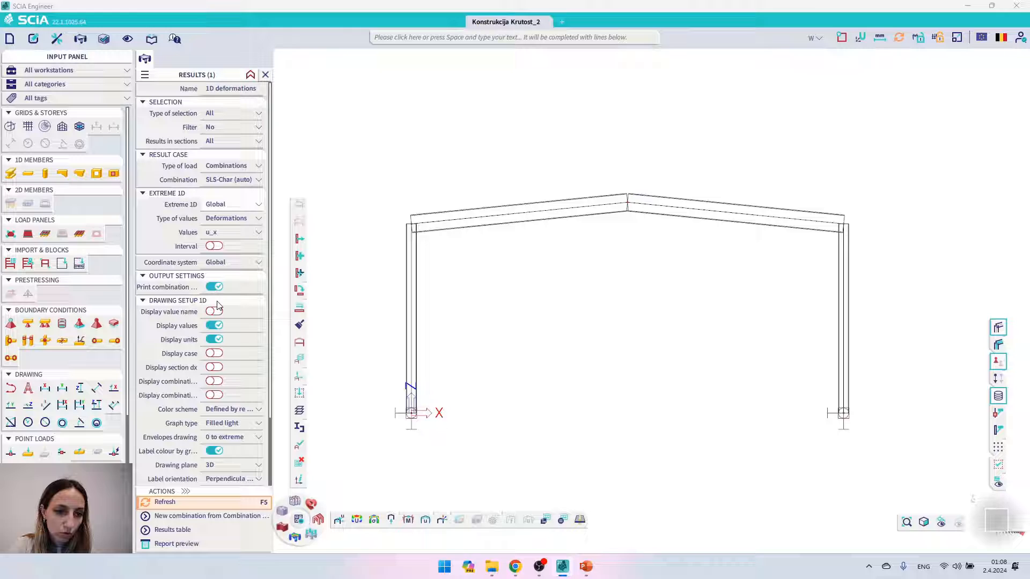
{"action": "left_click", "coordinate": [236, 205]}
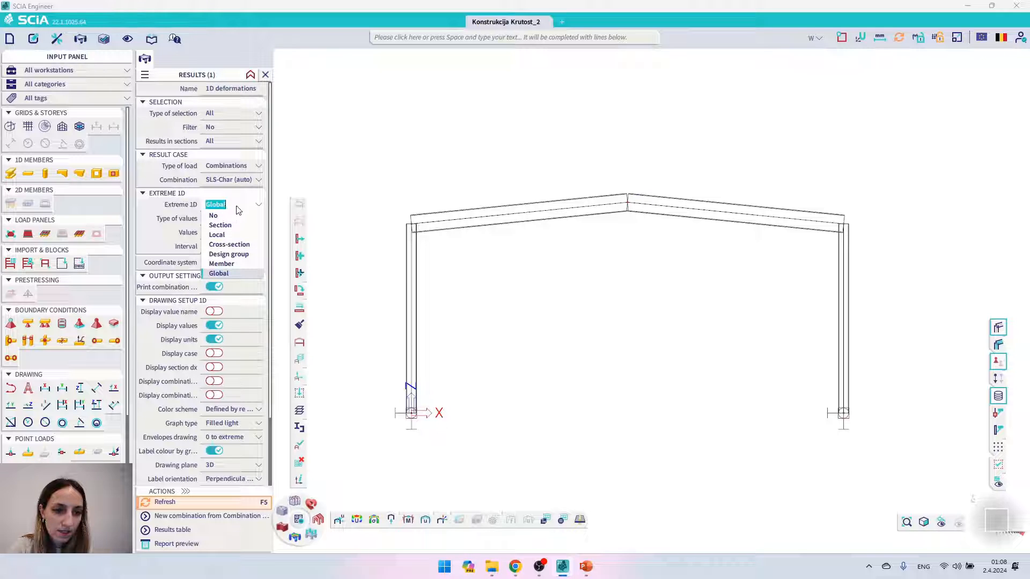
{"action": "left_click", "coordinate": [224, 264]}
{"action": "left_click", "coordinate": [180, 504]}
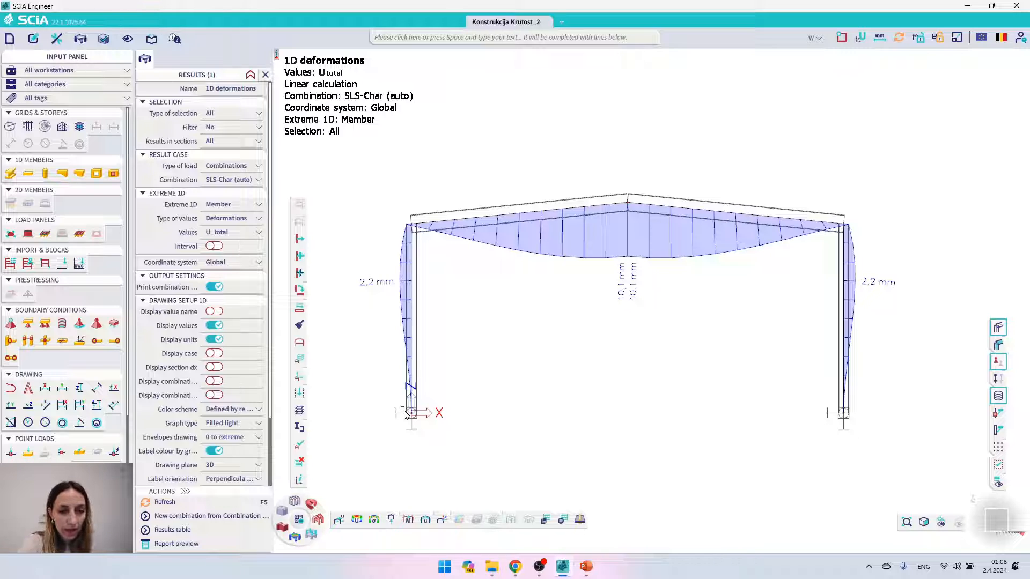
{"action": "left_click", "coordinate": [265, 76]}
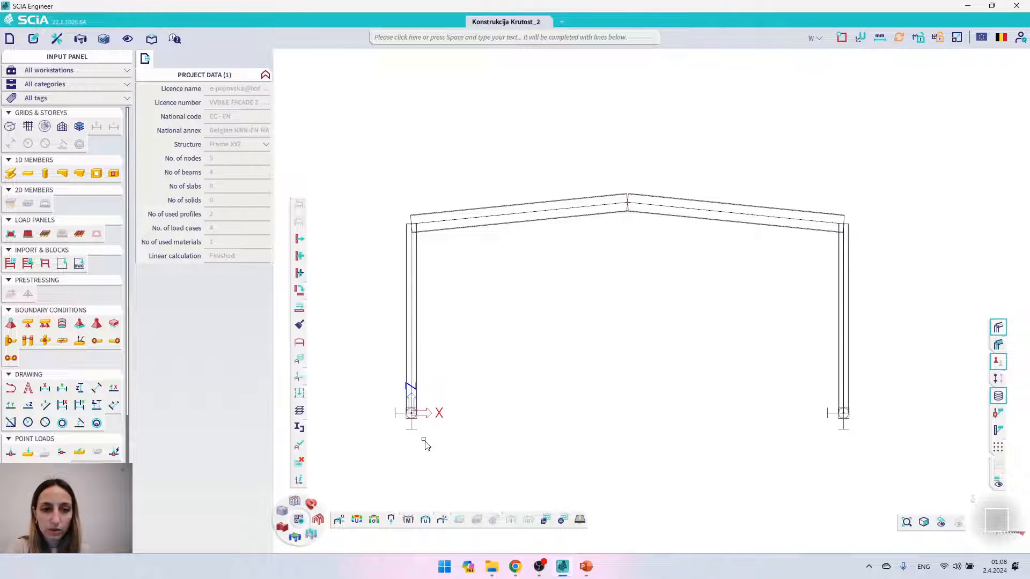
- Add an IDEA StatiCa connection joint named IJD1 at the base node of the left column
{"action": "left_click", "coordinate": [421, 37]}
{"action": "type", "text": "IDEA StatiCa"}
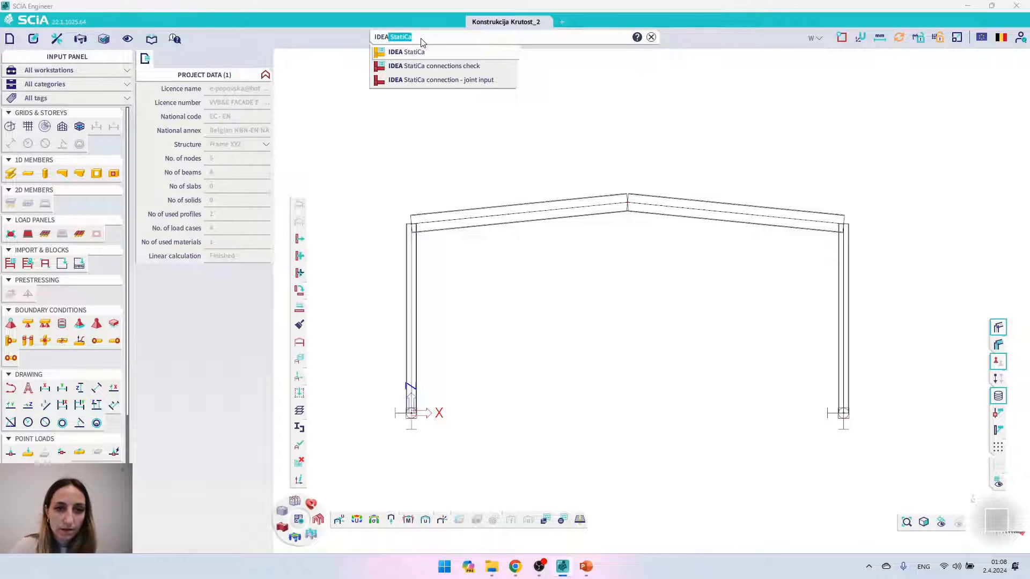
{"action": "left_click", "coordinate": [488, 80]}
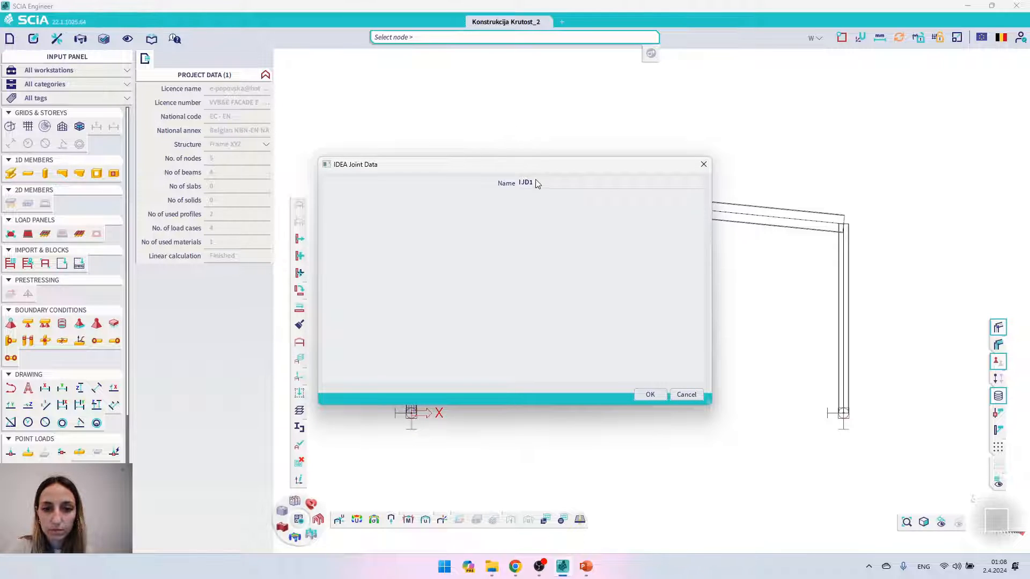
{"action": "left_click", "coordinate": [650, 394]}
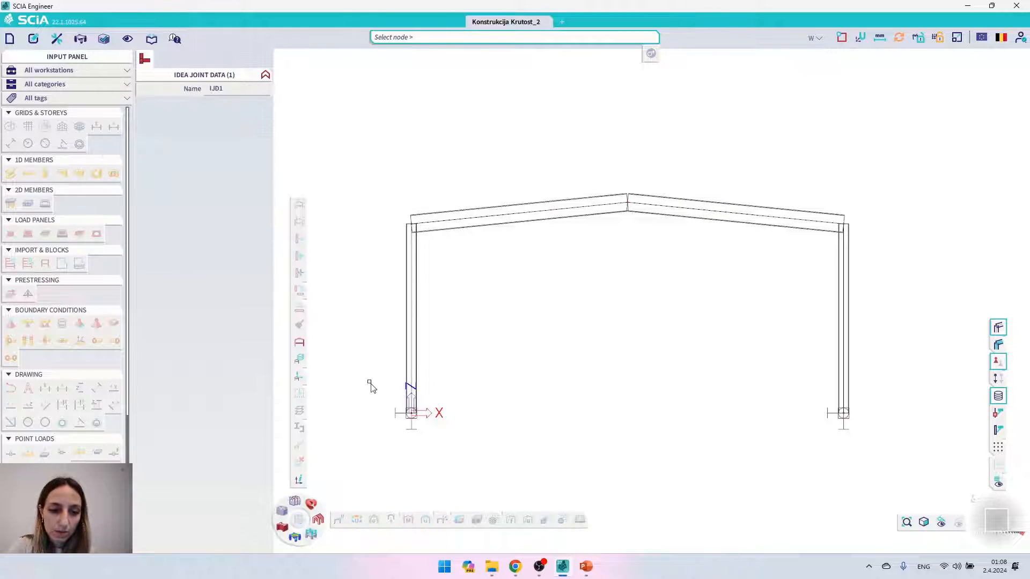
{"action": "left_click_drag", "start_coordinate": [368, 379], "coordinate": [486, 454]}
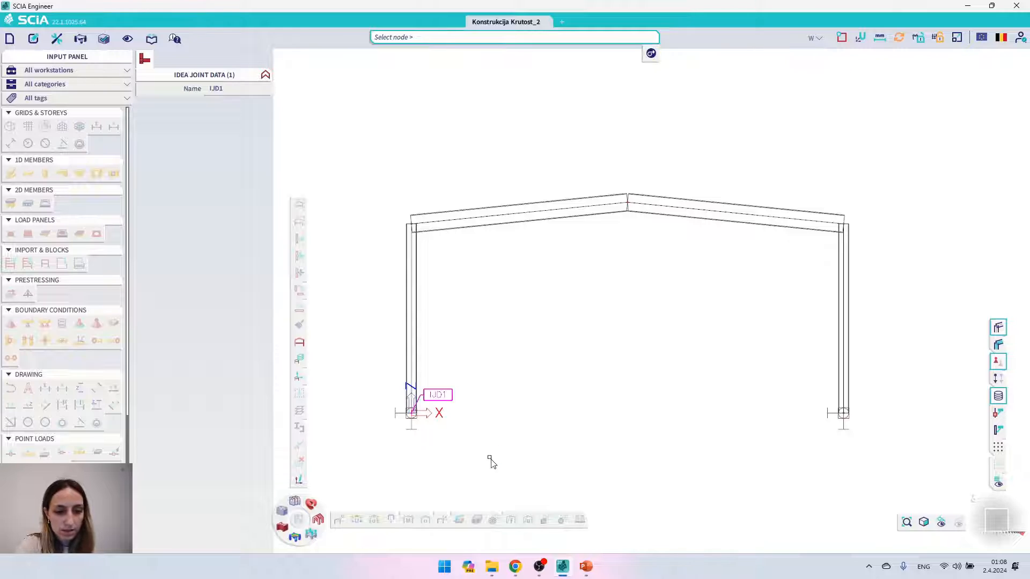
{"action": "key", "text": "Escape"}
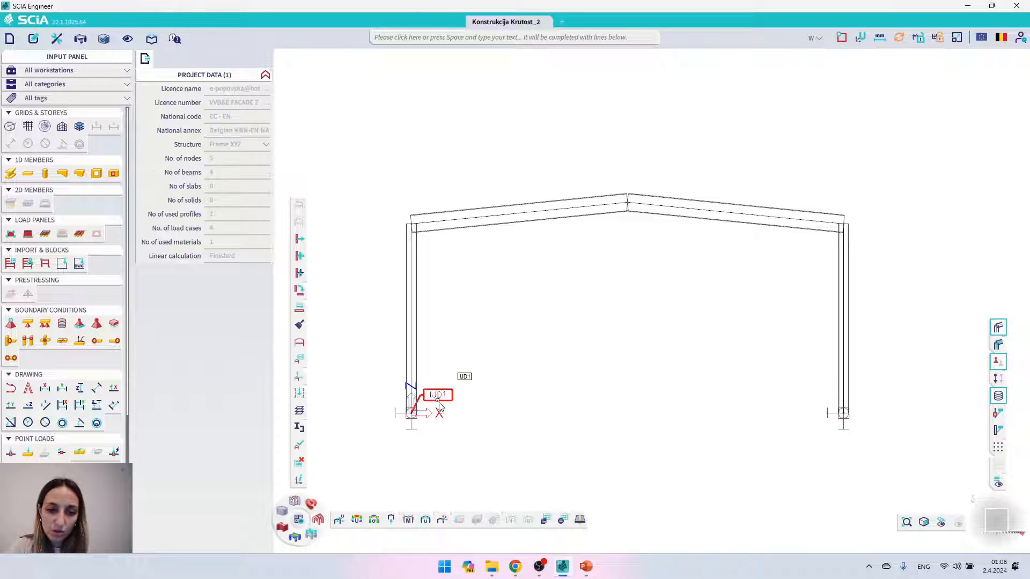
- Hide the attribute labels through the view settings for all entities, and show them again
{"action": "right_click", "coordinate": [531, 289]}
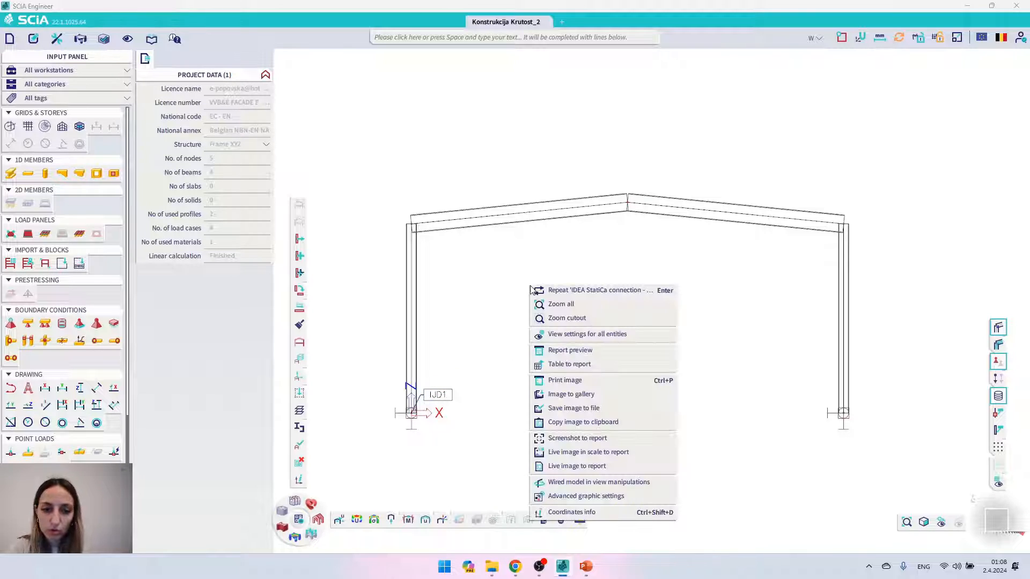
{"action": "left_click", "coordinate": [564, 335]}
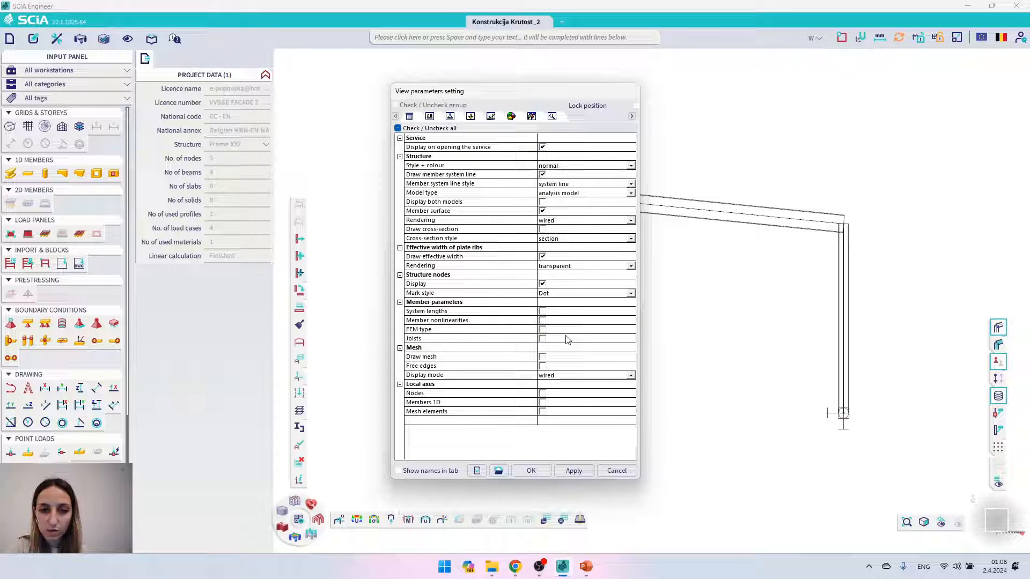
{"action": "left_click", "coordinate": [513, 119]}
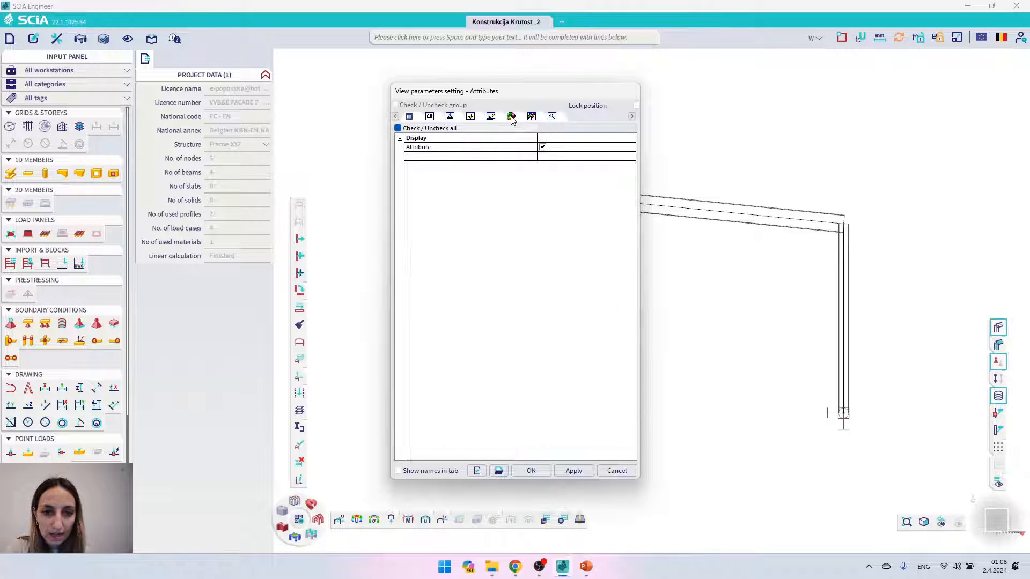
{"action": "left_click", "coordinate": [543, 147]}
{"action": "left_click_drag", "start_coordinate": [528, 85], "coordinate": [683, 91]}
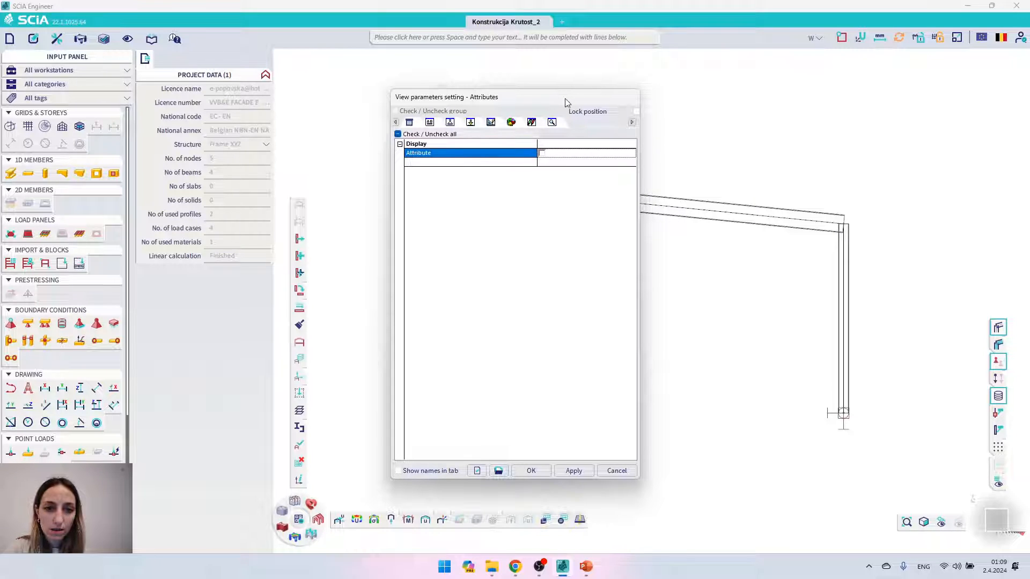
{"action": "left_click_drag", "start_coordinate": [566, 102], "coordinate": [729, 110]}
{"action": "left_click", "coordinate": [736, 479]}
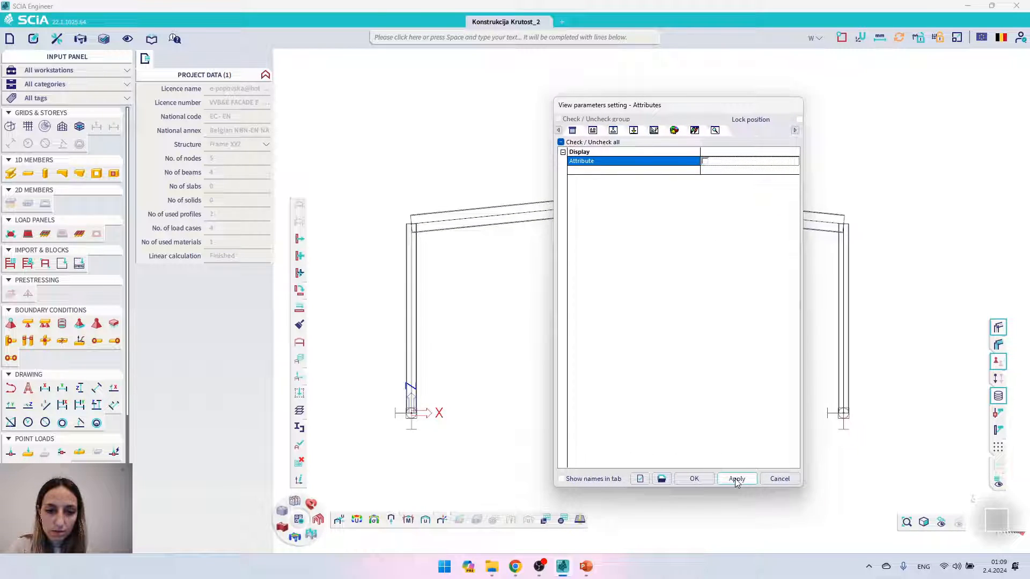
{"action": "left_click", "coordinate": [705, 161]}
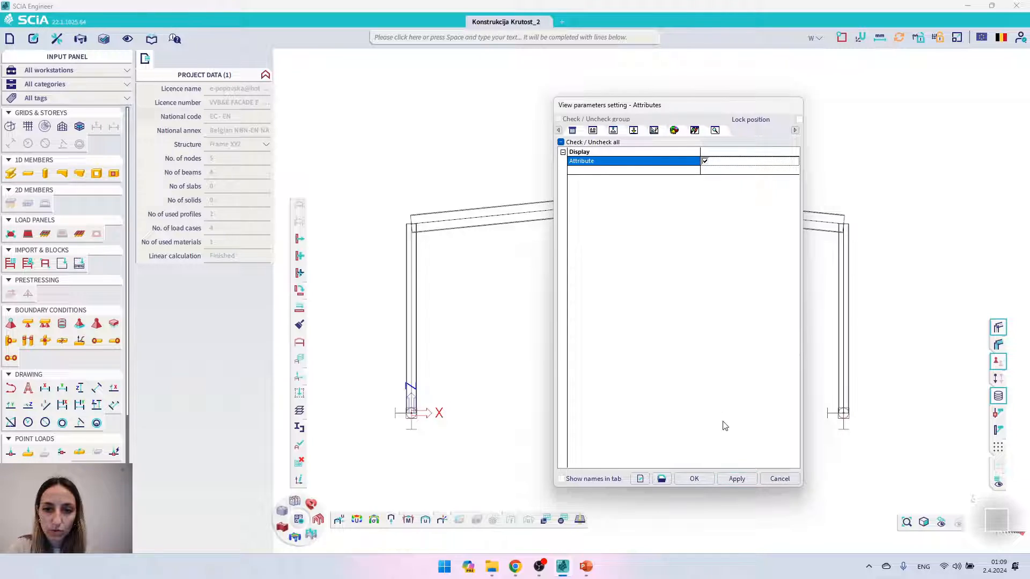
{"action": "left_click", "coordinate": [735, 478]}
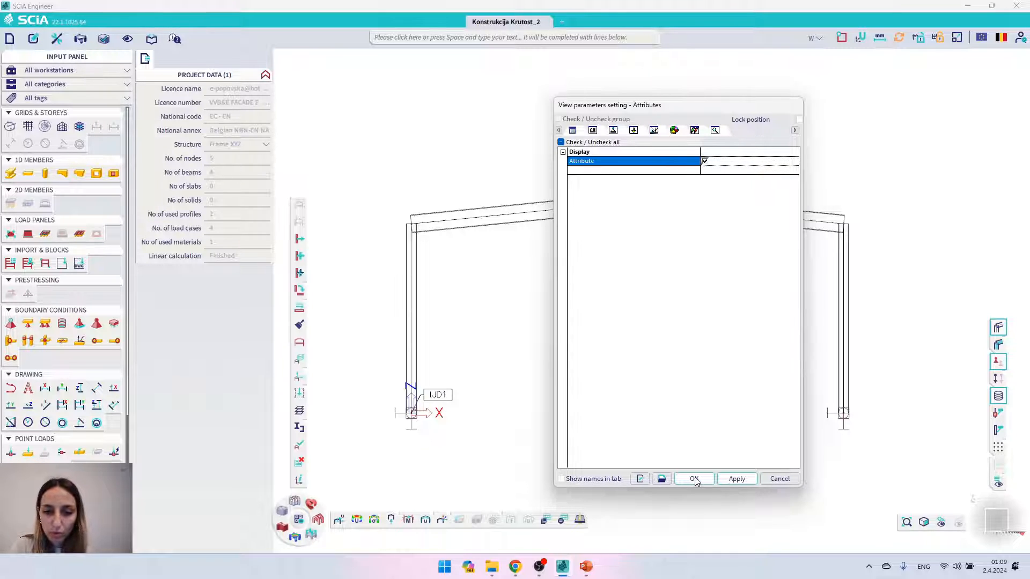
{"action": "left_click", "coordinate": [694, 478]}
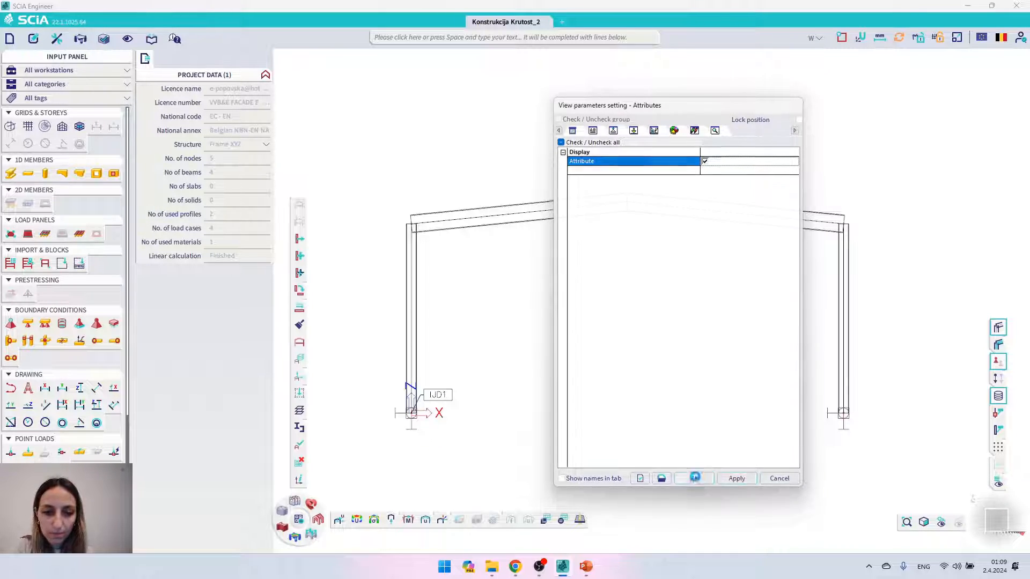
- Start the IDEA StatiCa connections check and export joint IJD1 to IDEA StatiCa Connection
{"action": "left_click", "coordinate": [403, 40]}
{"action": "type", "text": "ide"}
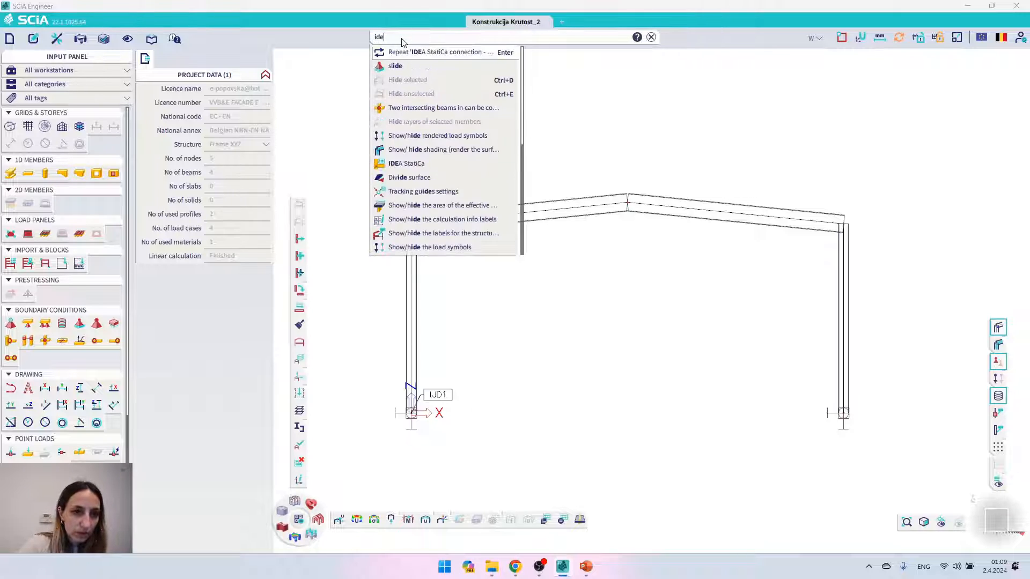
{"action": "type", "text": "a"}
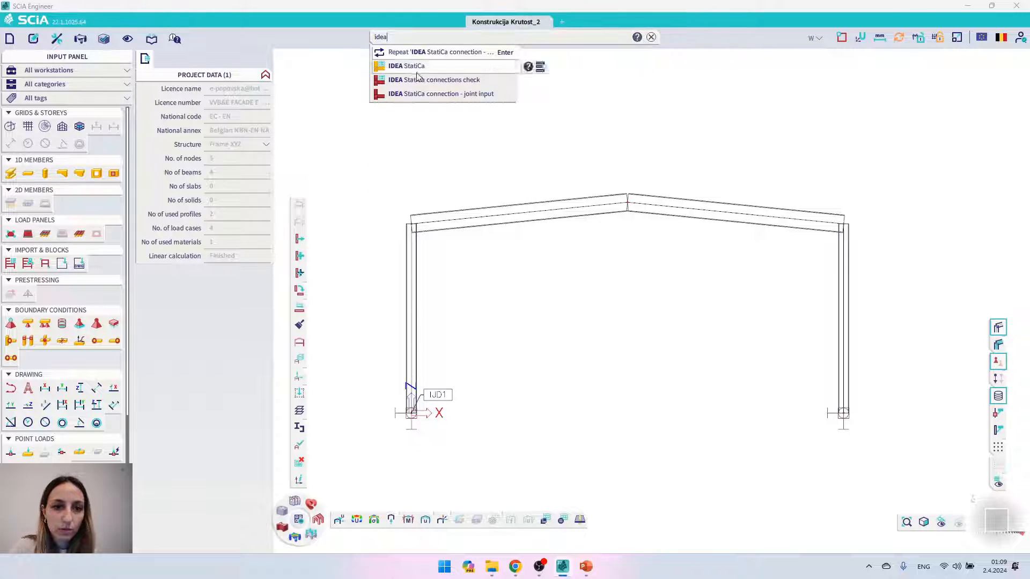
{"action": "left_click", "coordinate": [436, 84]}
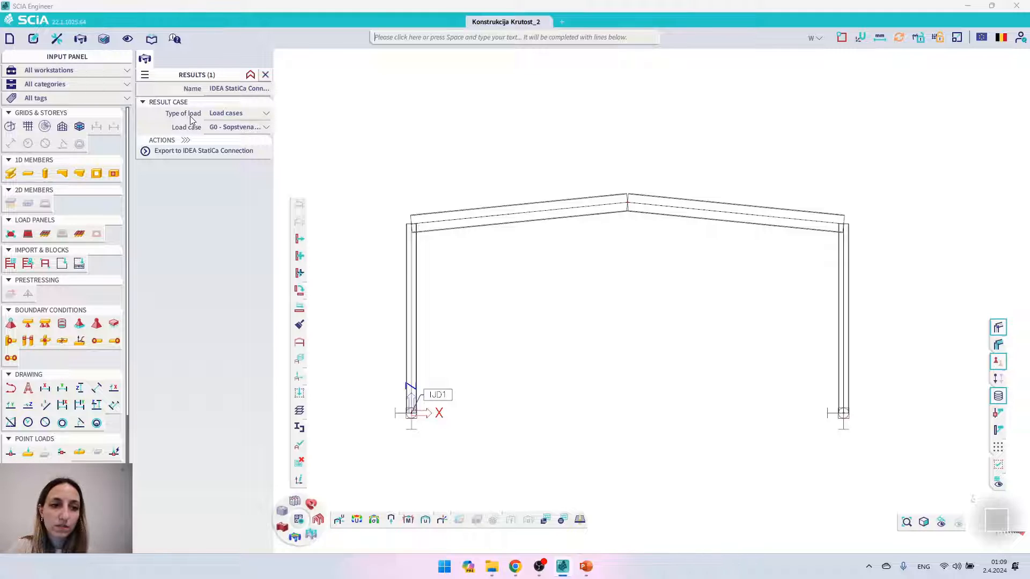
{"action": "left_click", "coordinate": [172, 153]}
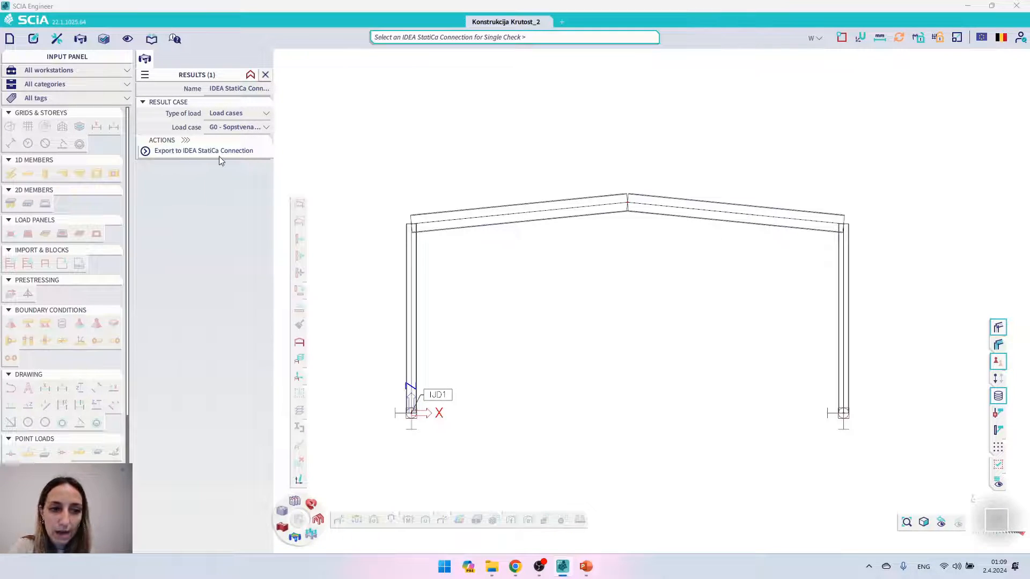
{"action": "left_click", "coordinate": [441, 395]}
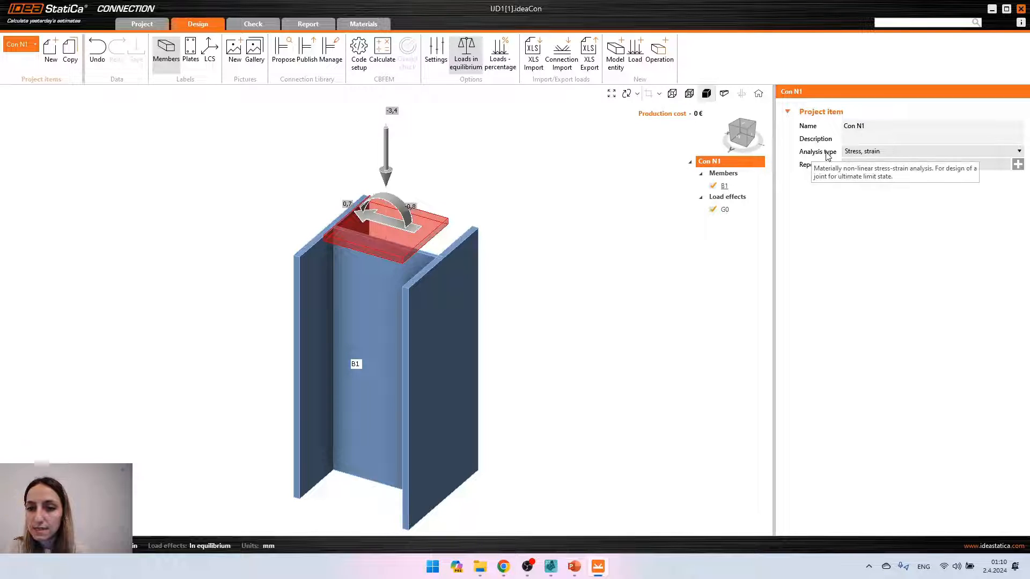
- Set the analysis type of project item Con N1 to Stiffness
{"action": "left_click", "coordinate": [878, 153]}
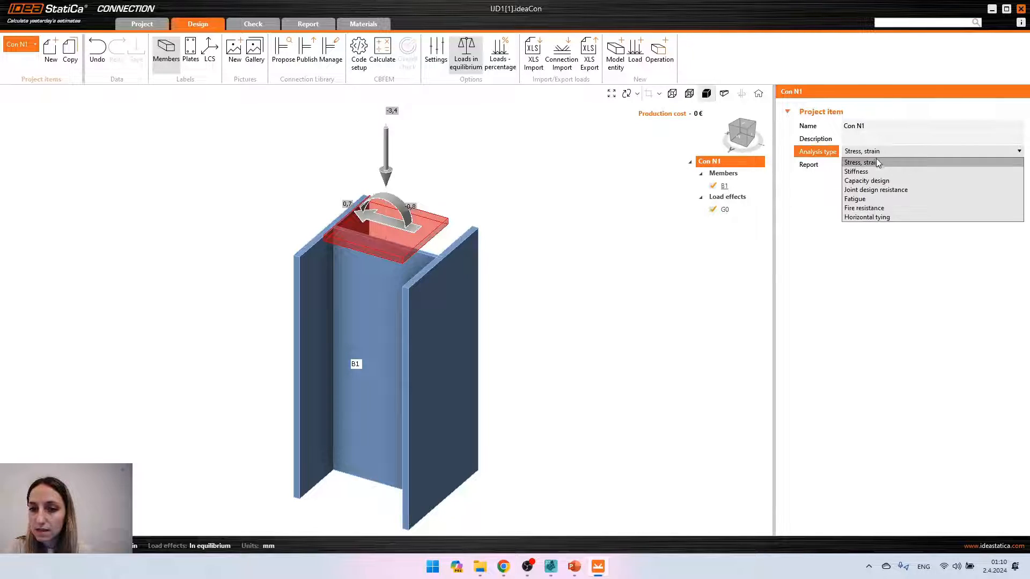
{"action": "left_click", "coordinate": [876, 171]}
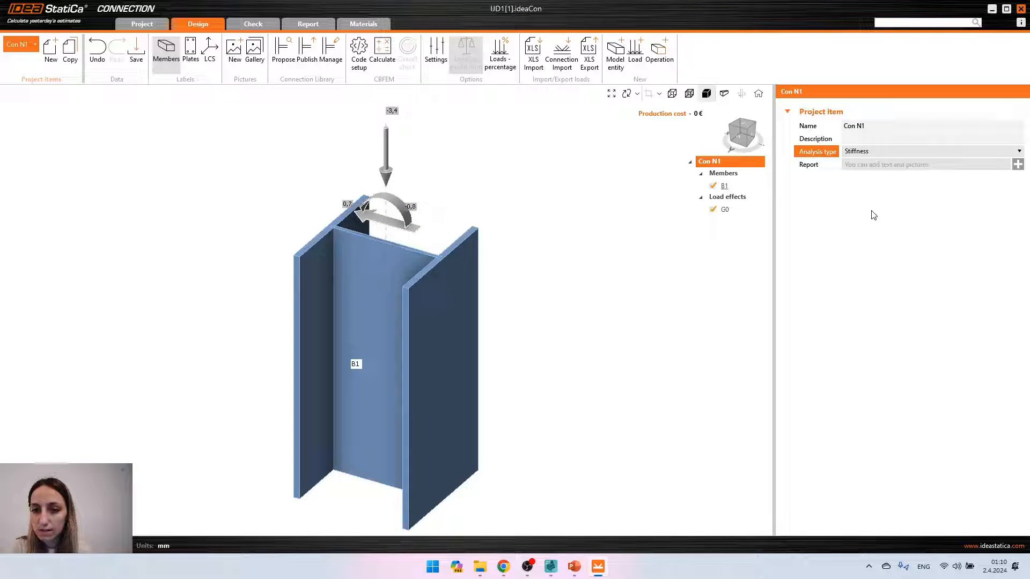
- Review member B1 and the imported load effect G0, and delete all load effects of Con N1
{"action": "left_click", "coordinate": [732, 186]}
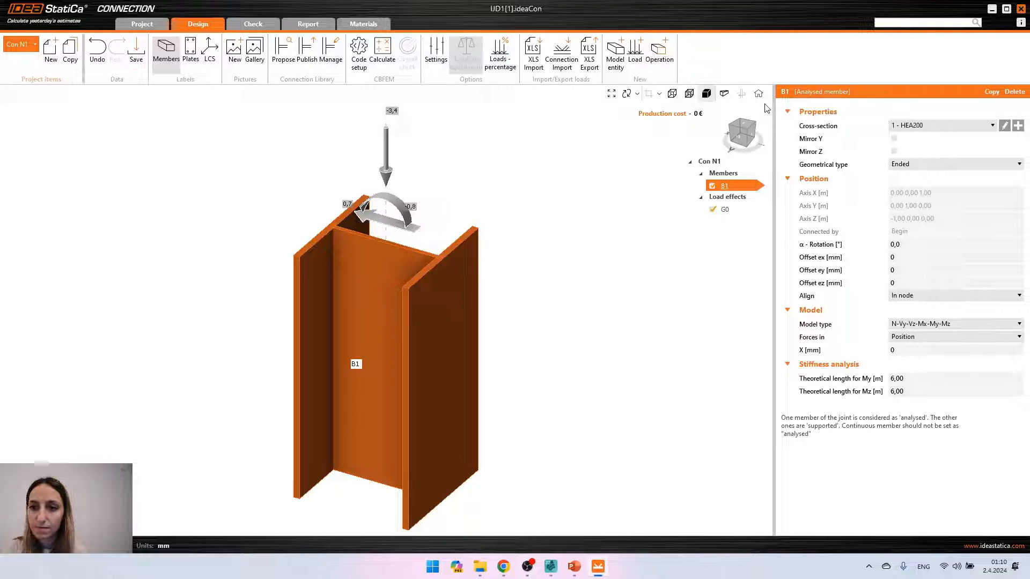
{"action": "left_click", "coordinate": [729, 209]}
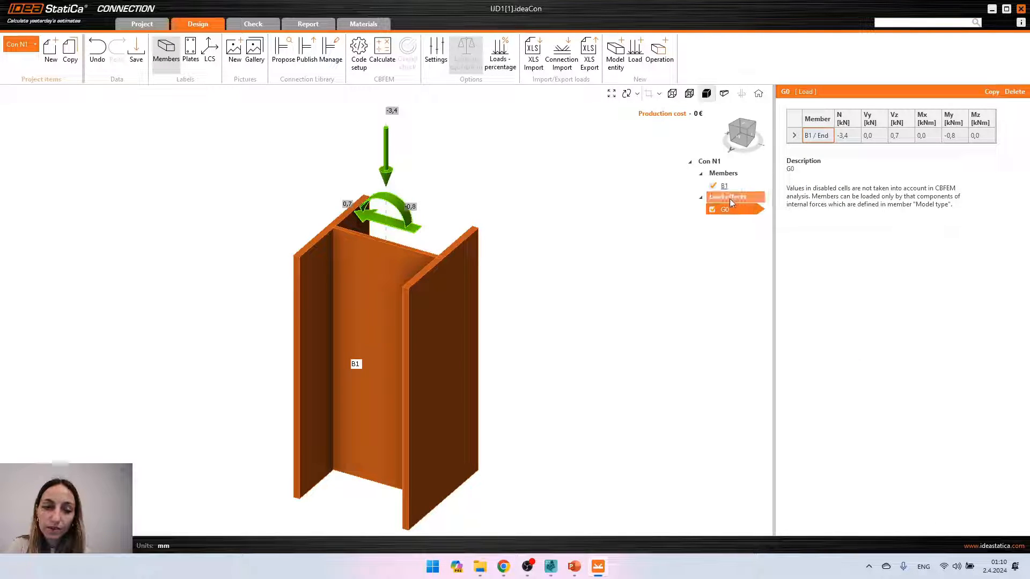
{"action": "right_click", "coordinate": [728, 196]}
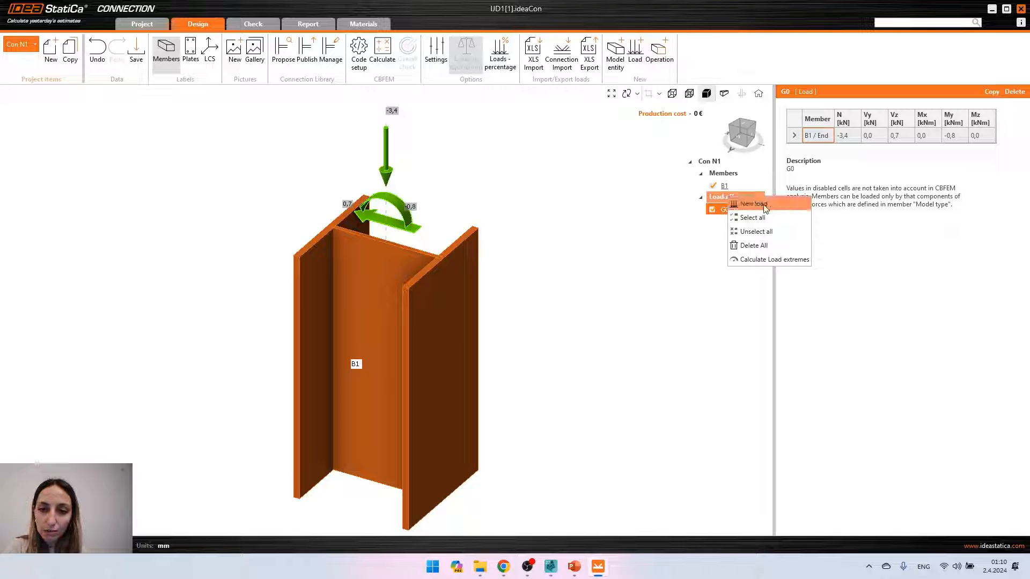
{"action": "left_click", "coordinate": [755, 243]}
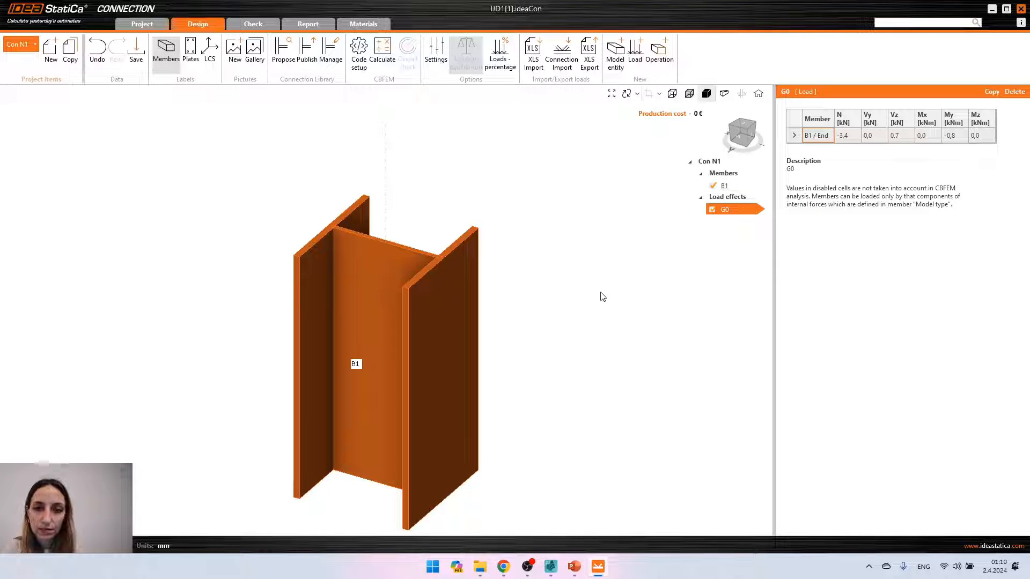
- Add a base plate operation with M24 8.8 anchors to column B1 and inspect it from above and in 3D
{"action": "middle_click_drag", "start_coordinate": [602, 296], "coordinate": [671, 266]}
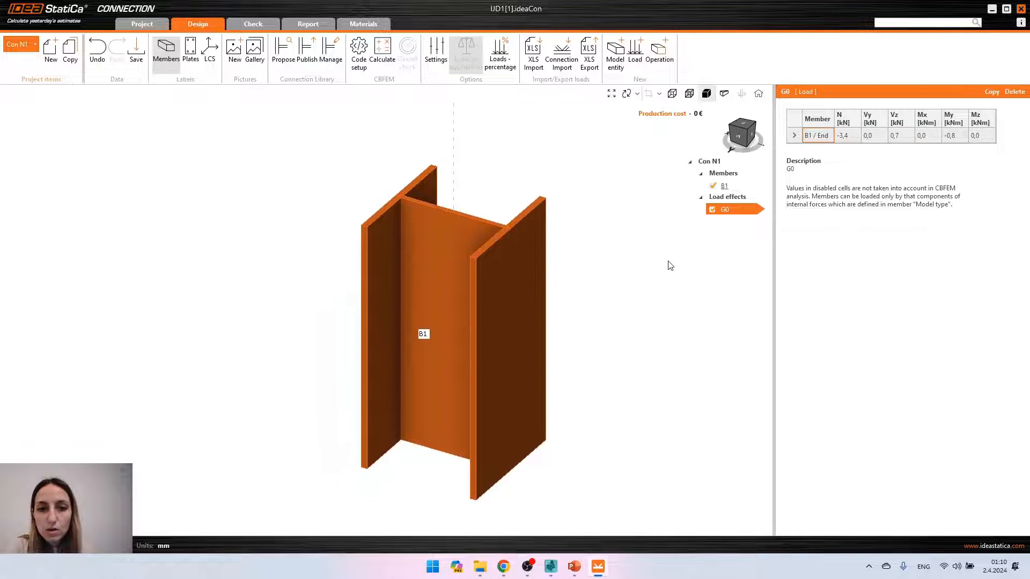
{"action": "left_click", "coordinate": [660, 52]}
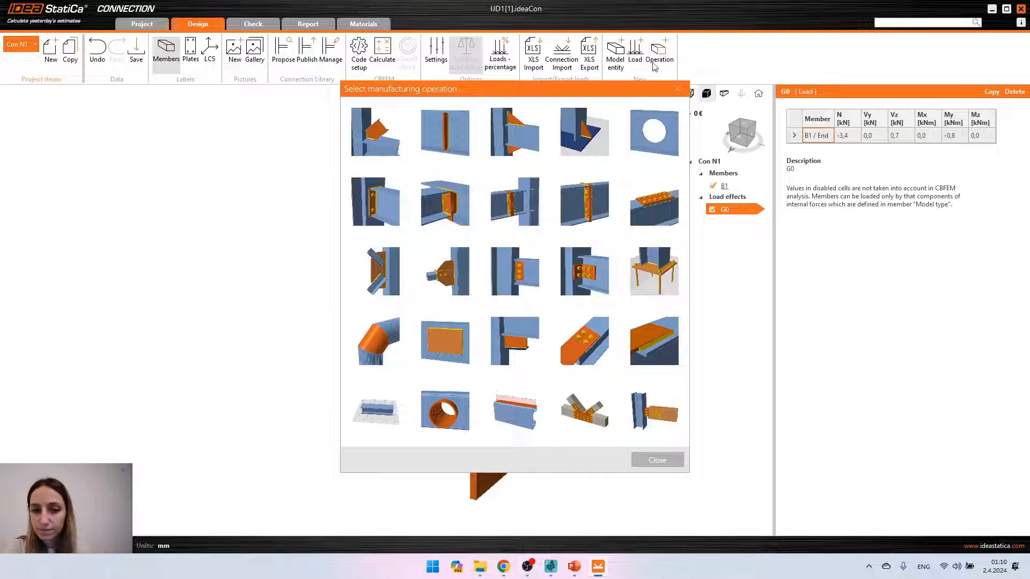
{"action": "left_click", "coordinate": [673, 273]}
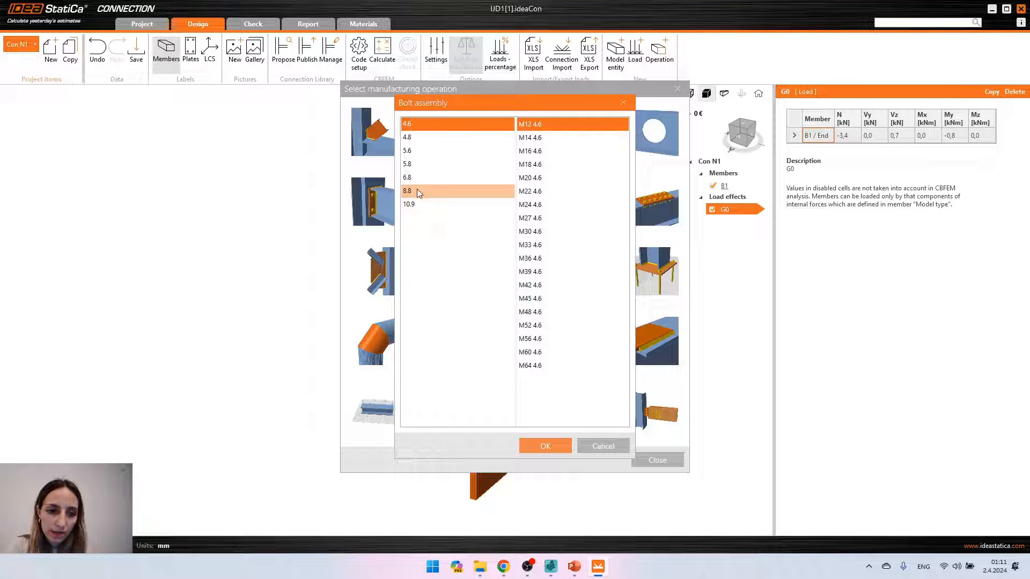
{"action": "left_click", "coordinate": [418, 192]}
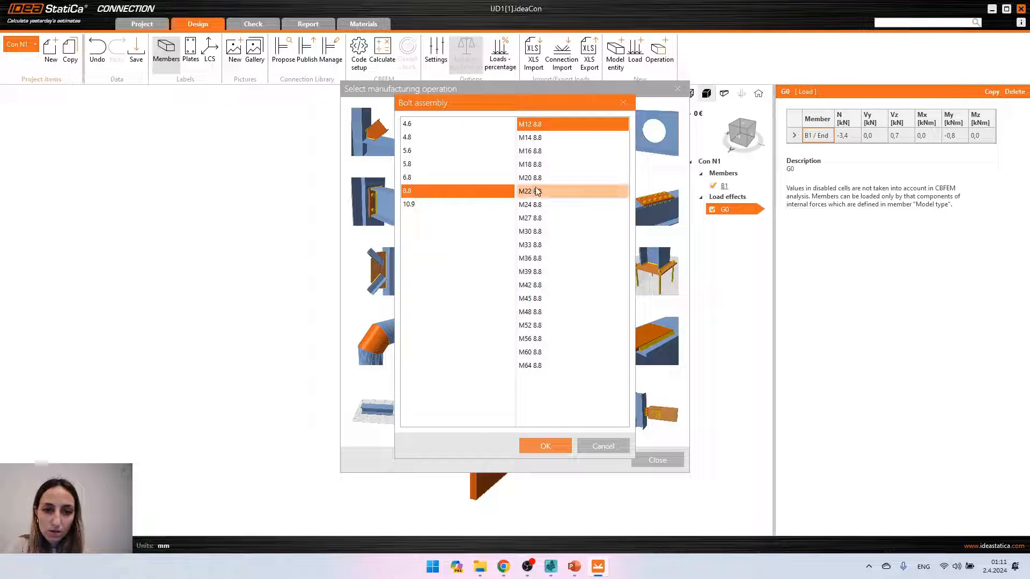
{"action": "left_click", "coordinate": [549, 206]}
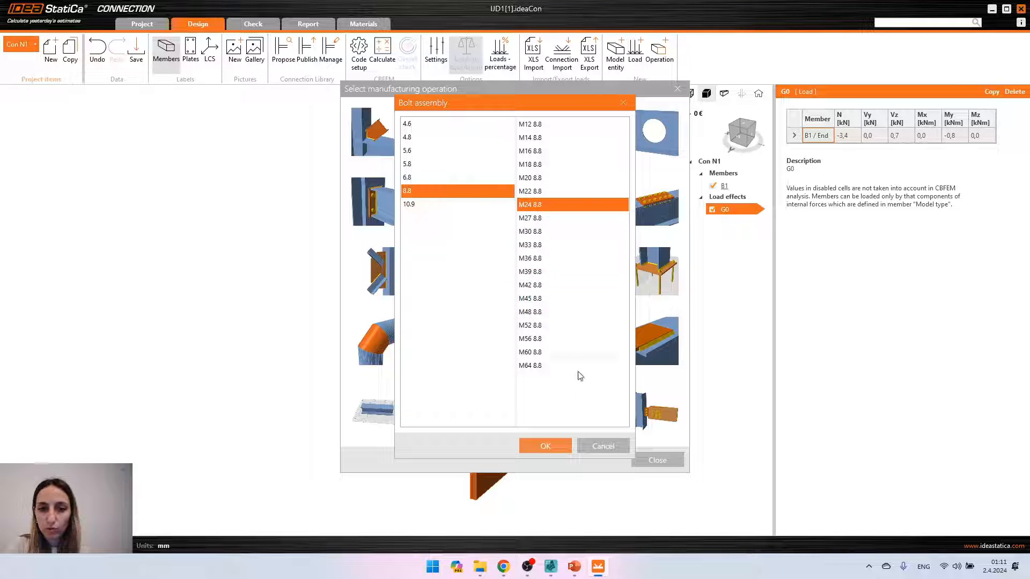
{"action": "left_click", "coordinate": [545, 447]}
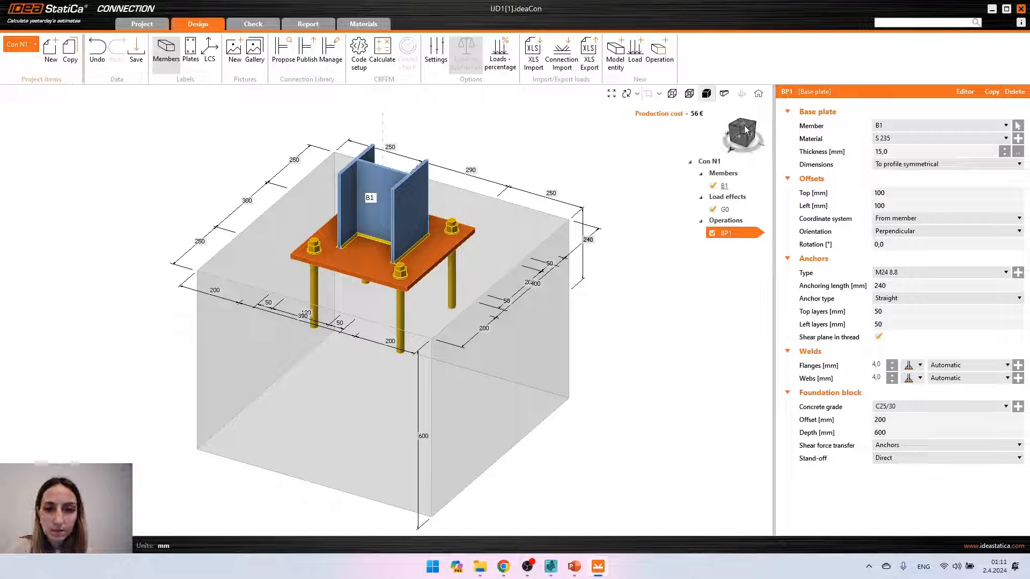
{"action": "left_click", "coordinate": [745, 127]}
{"action": "middle_click_drag", "start_coordinate": [528, 296], "coordinate": [592, 309]}
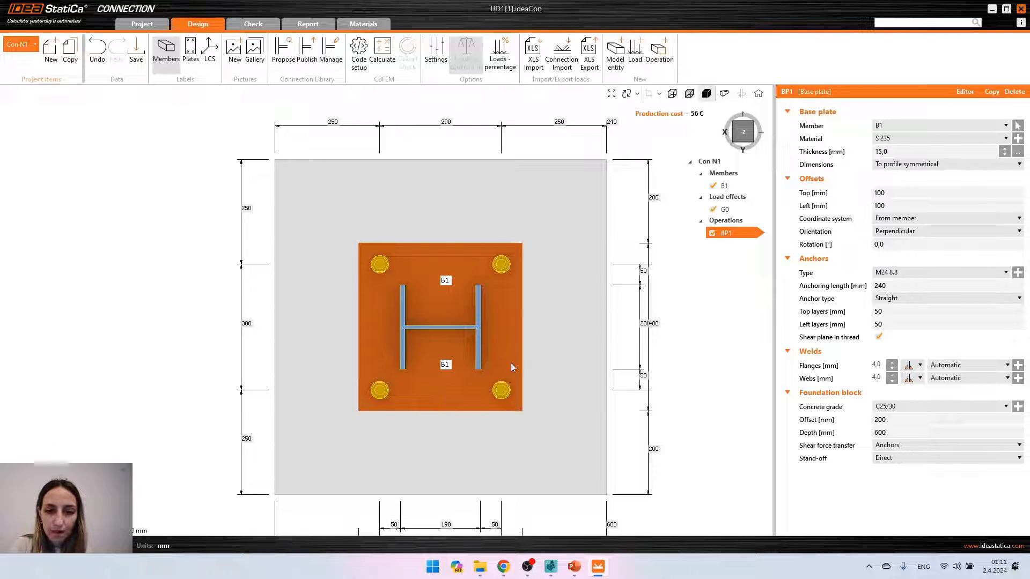
{"action": "left_click", "coordinate": [752, 144]}
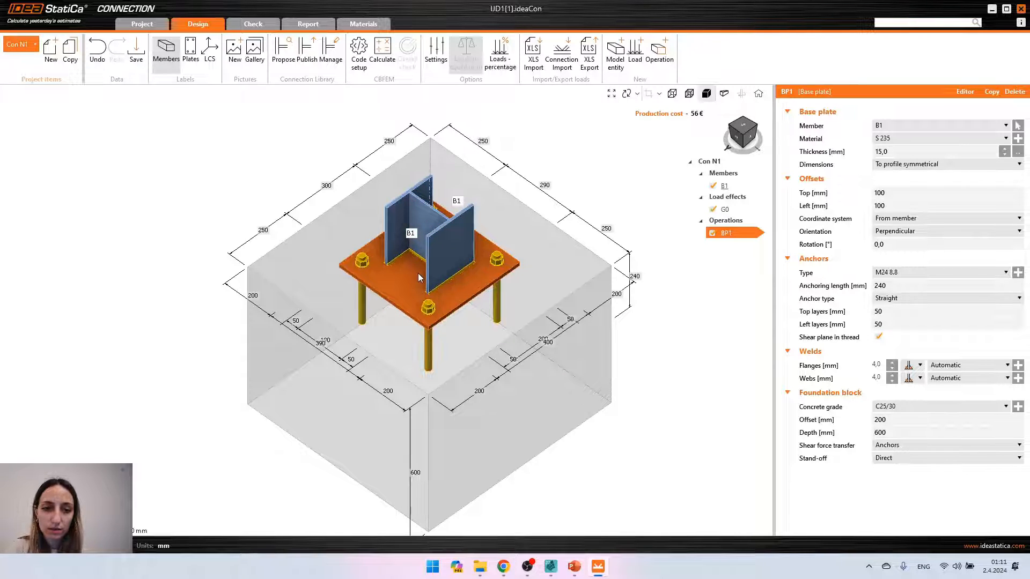
{"action": "middle_click_drag", "start_coordinate": [418, 275], "coordinate": [414, 291]}
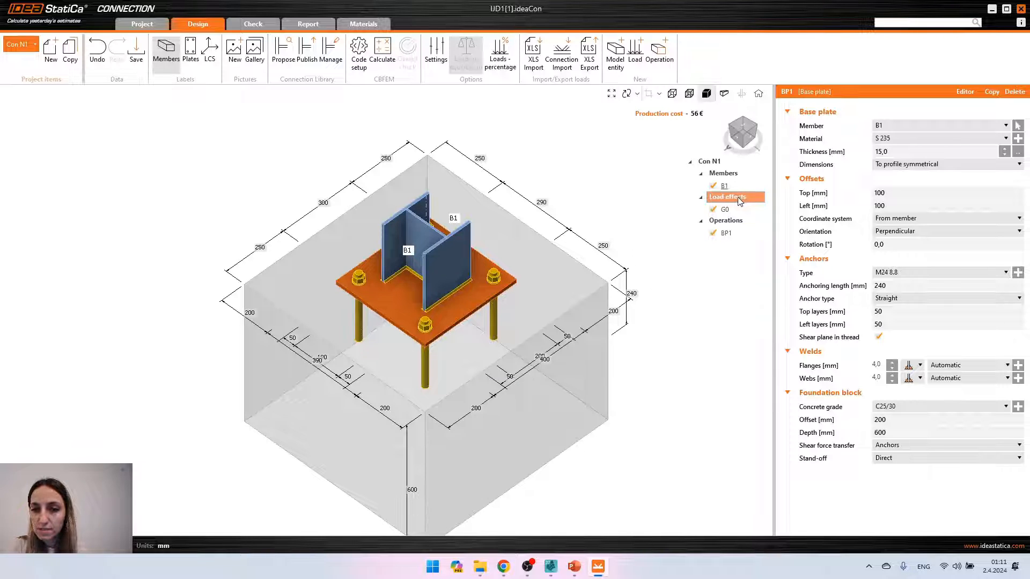
- Select load effect G0 and display the local coordinate axes of column B1
{"action": "left_click", "coordinate": [725, 209]}
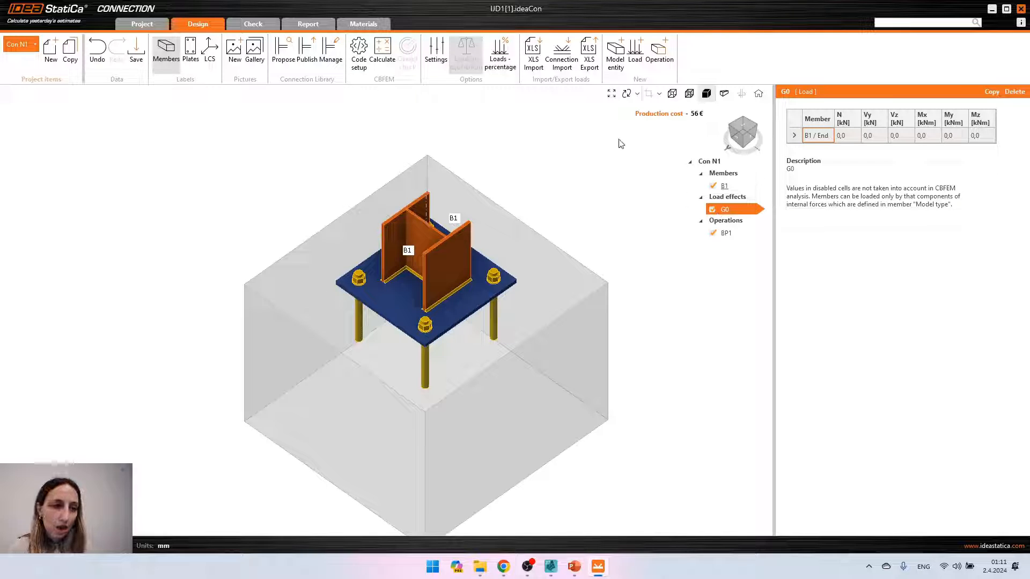
{"action": "left_click", "coordinate": [209, 53]}
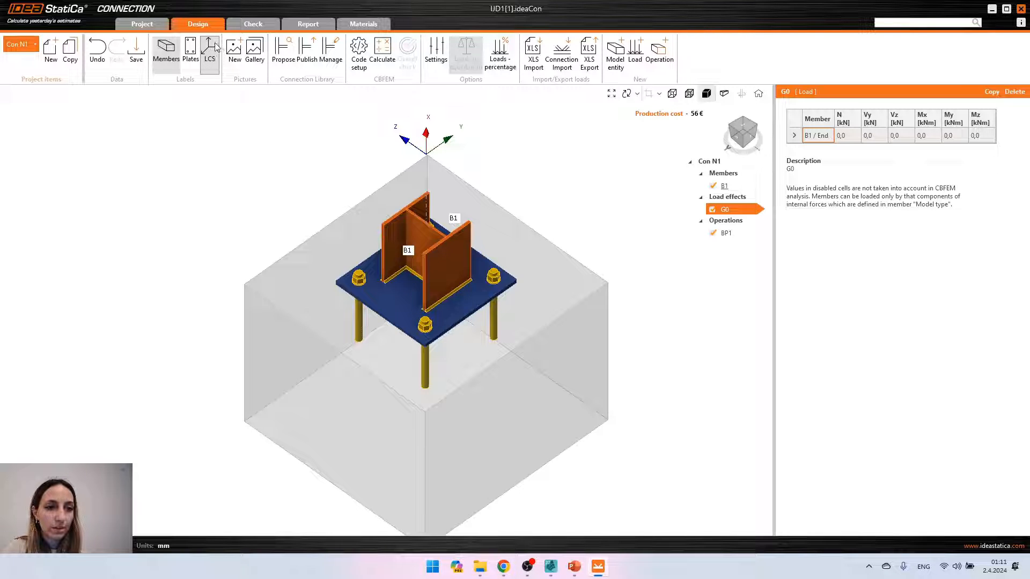
{"action": "middle_click_drag", "start_coordinate": [449, 197], "coordinate": [437, 225]}
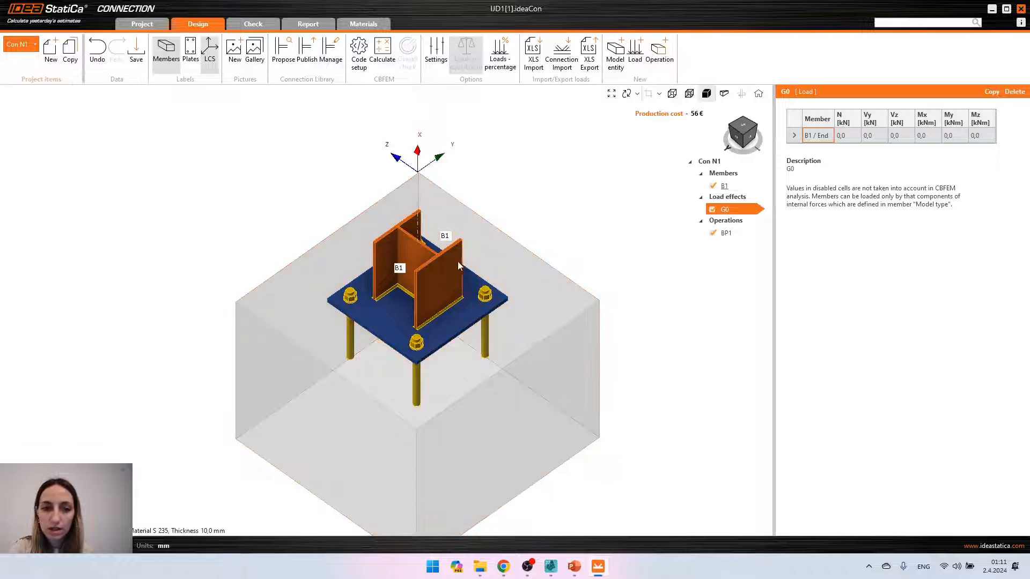
{"action": "scroll", "coordinate": [429, 156], "scroll_direction": "up", "scroll_amount": 2}
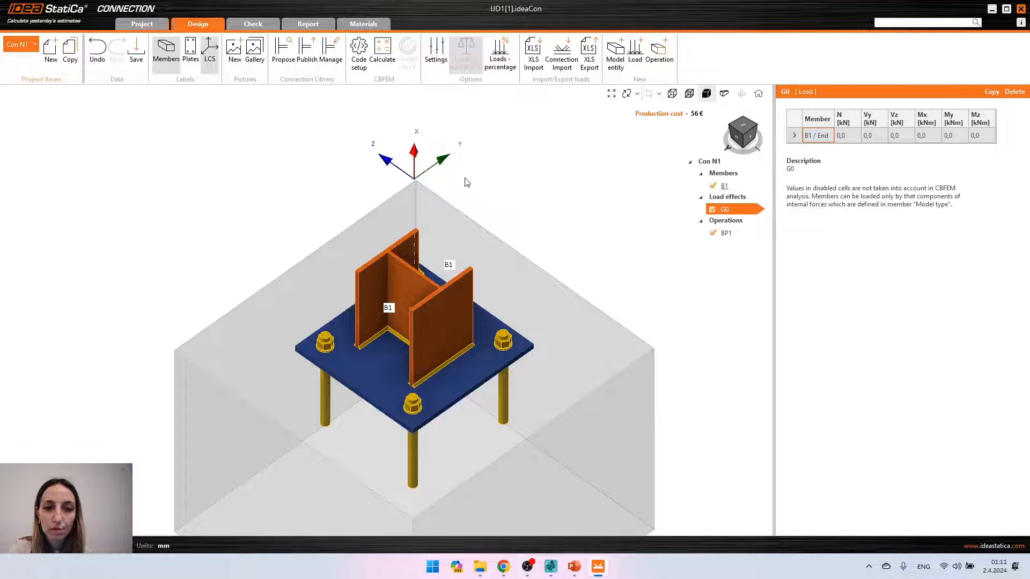
- Rename load effect G0 as My and set its My moment at the end of B1 to 1,5 kNm
{"action": "right_click", "coordinate": [724, 209]}
{"action": "left_click", "coordinate": [739, 244]}
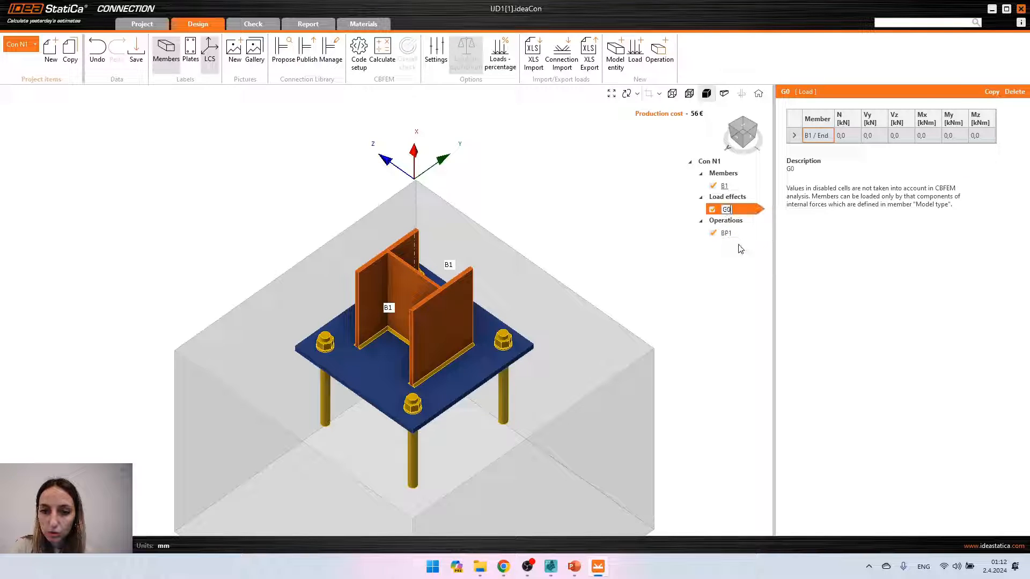
{"action": "type", "text": "M"}
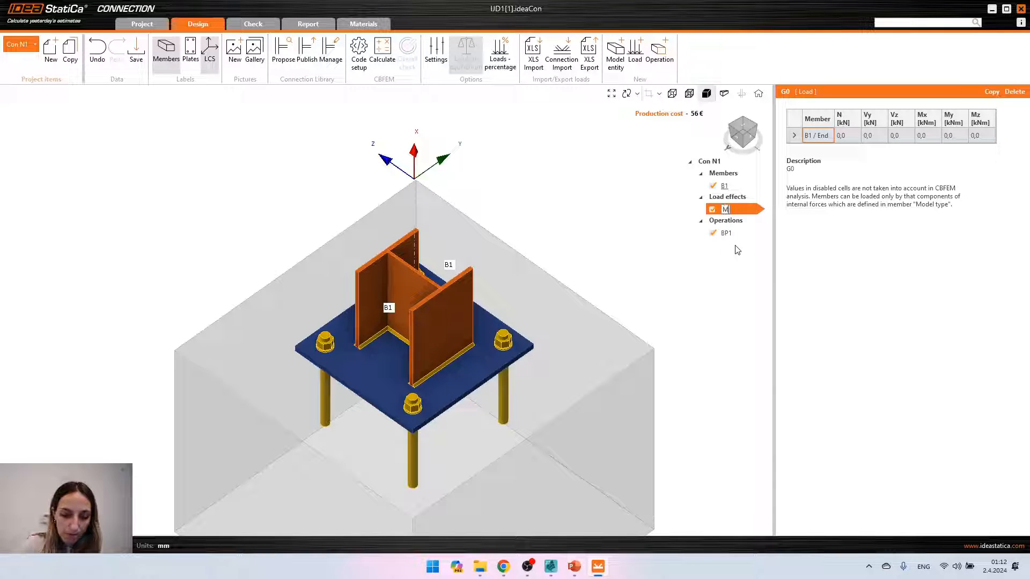
{"action": "type", "text": "y"}
{"action": "key", "text": "Return"}
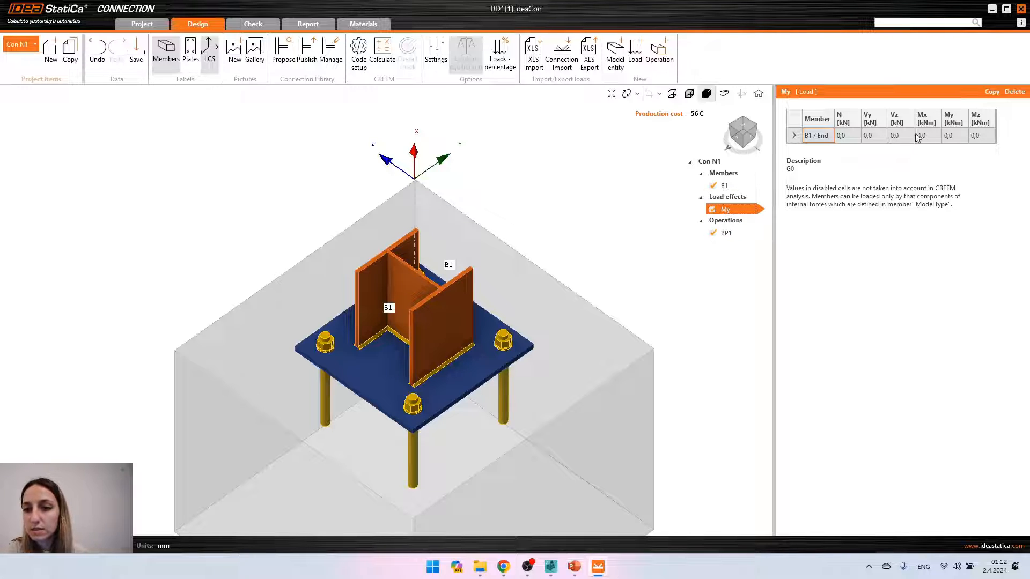
{"action": "left_click", "coordinate": [958, 137]}
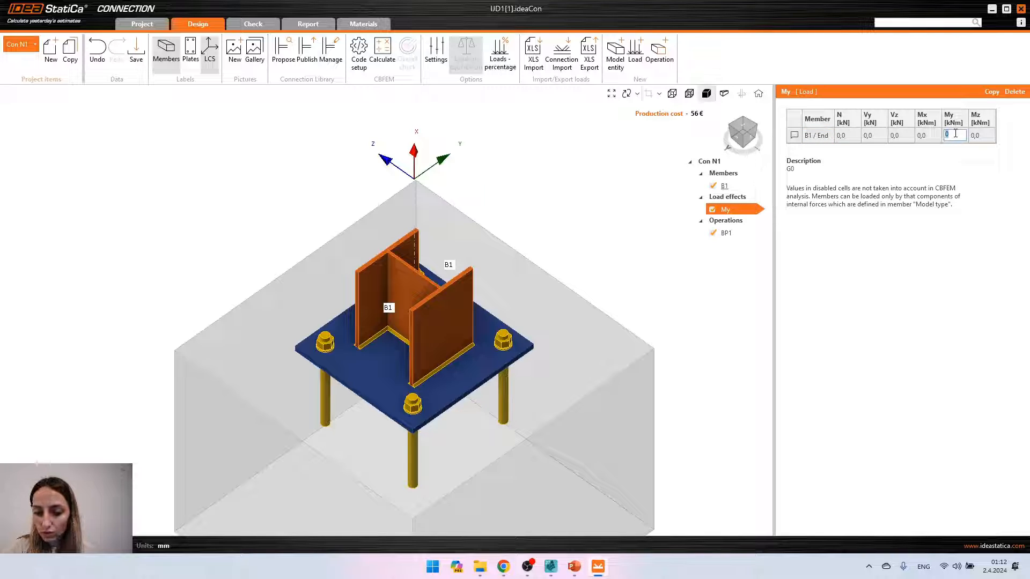
{"action": "type", "text": "1,5"}
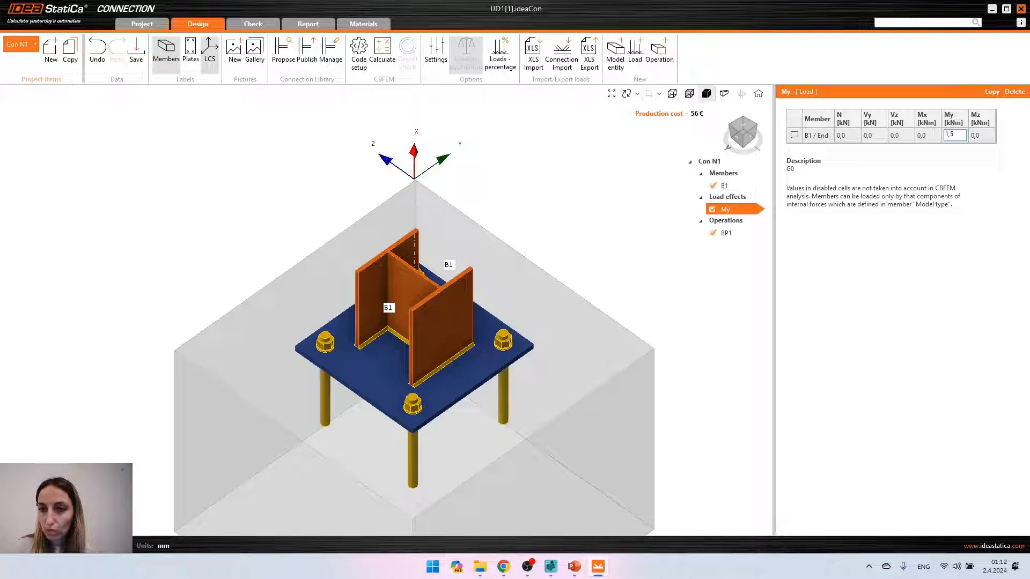
{"action": "key", "text": "Tab"}
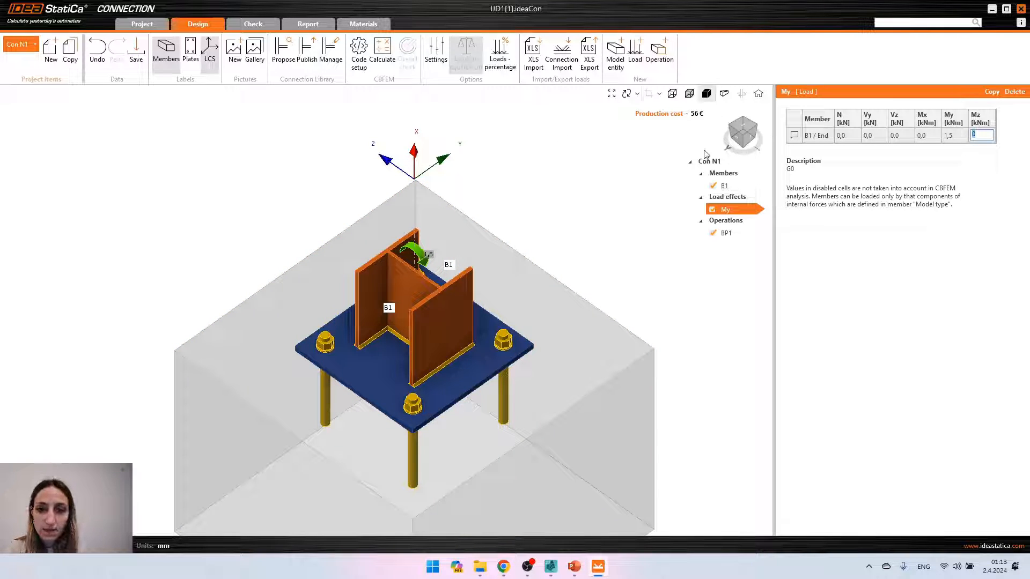
- Add a second load effect with an Mz moment of 1,5 kNm at the end of B1
{"action": "right_click", "coordinate": [728, 200]}
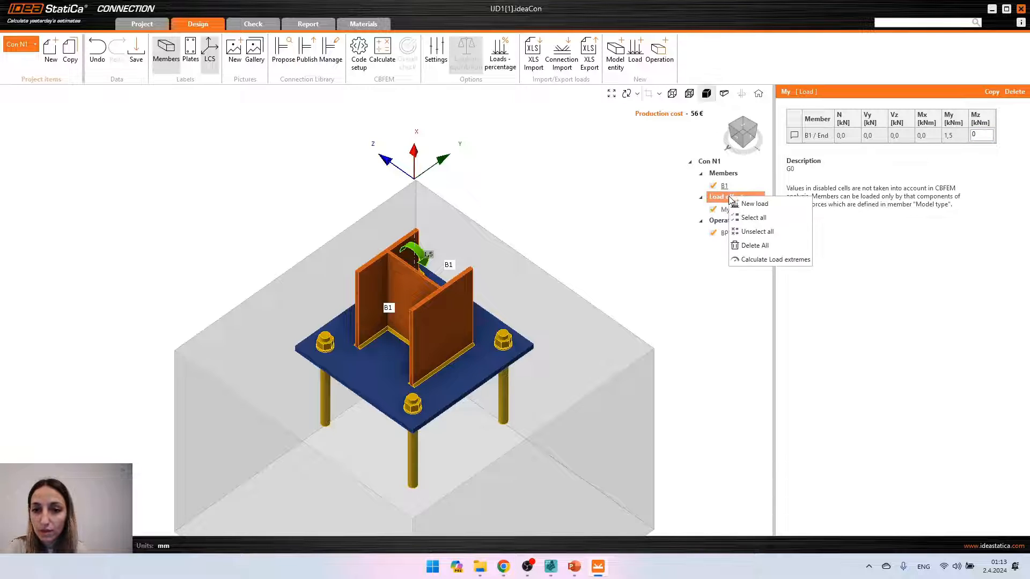
{"action": "left_click", "coordinate": [760, 204]}
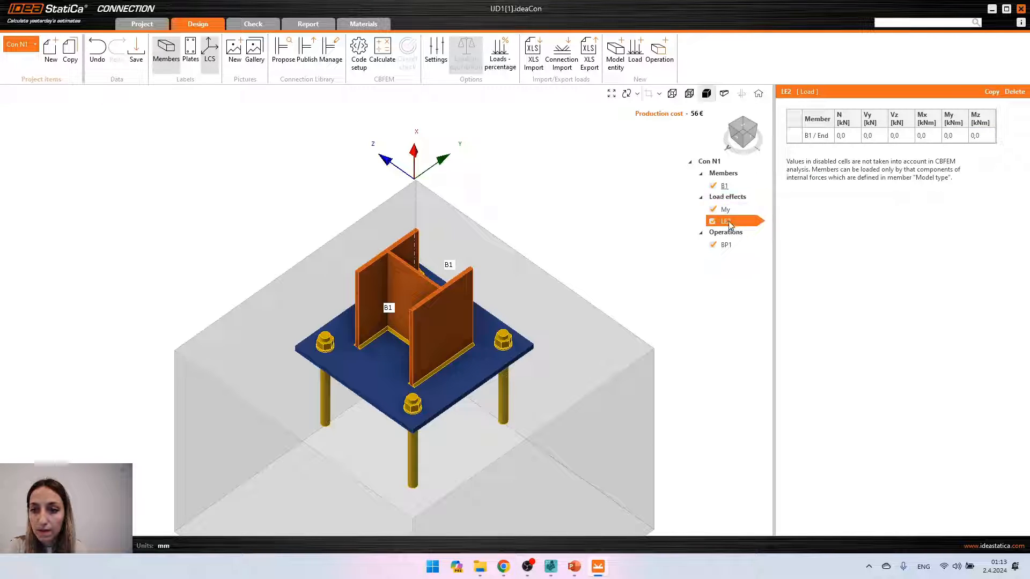
{"action": "left_click", "coordinate": [982, 136]}
{"action": "left_click", "coordinate": [985, 135]}
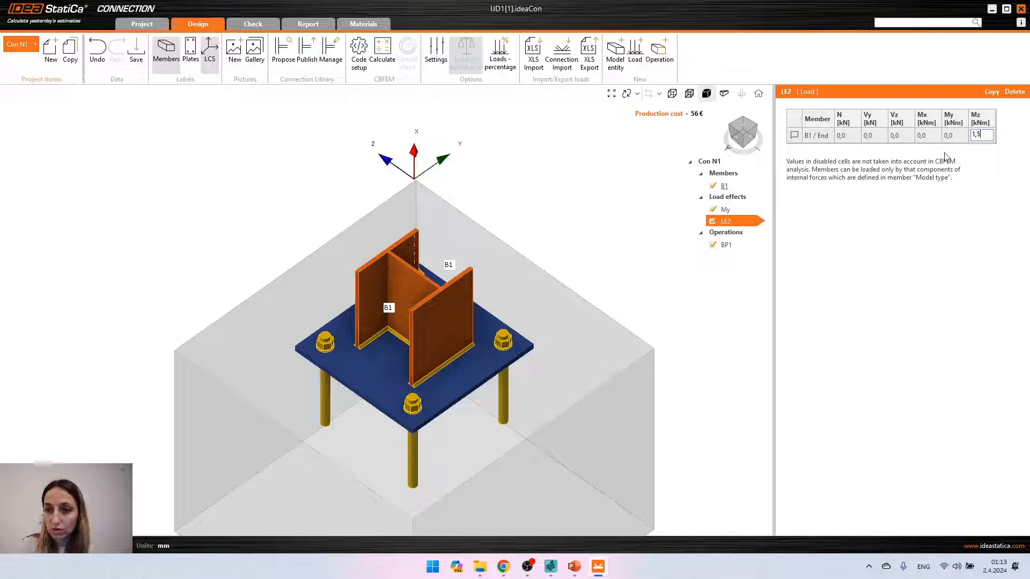
{"action": "key", "text": "Return"}
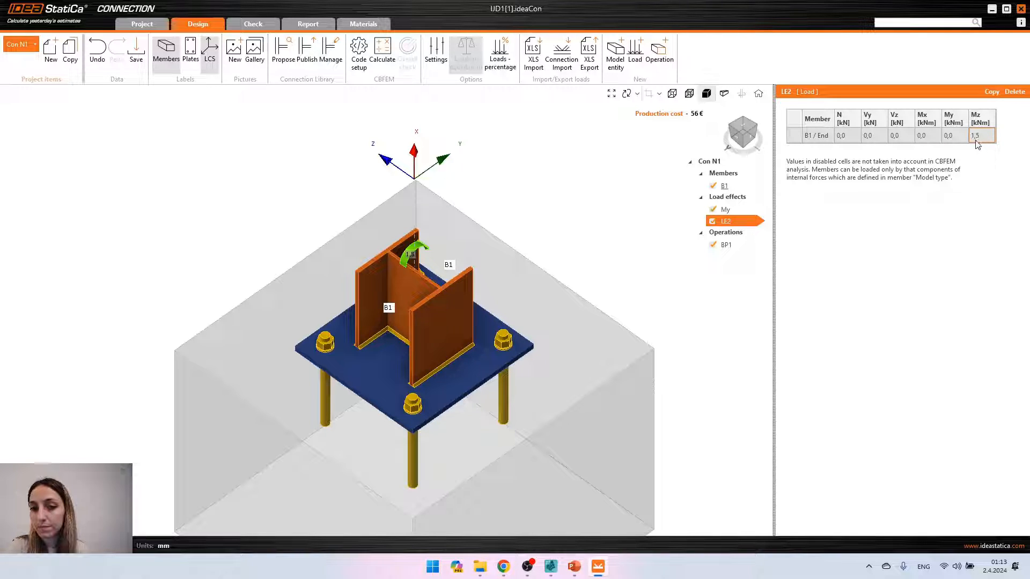
- Deactivate load effect LE2 and calculate the connection for load effect My only
{"action": "left_click", "coordinate": [712, 222]}
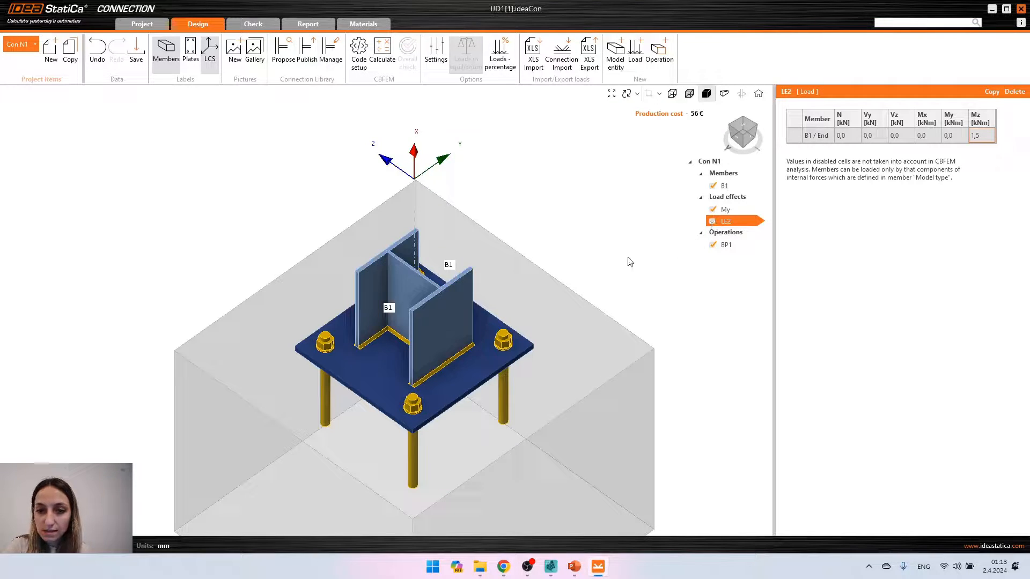
{"action": "left_click", "coordinate": [729, 210]}
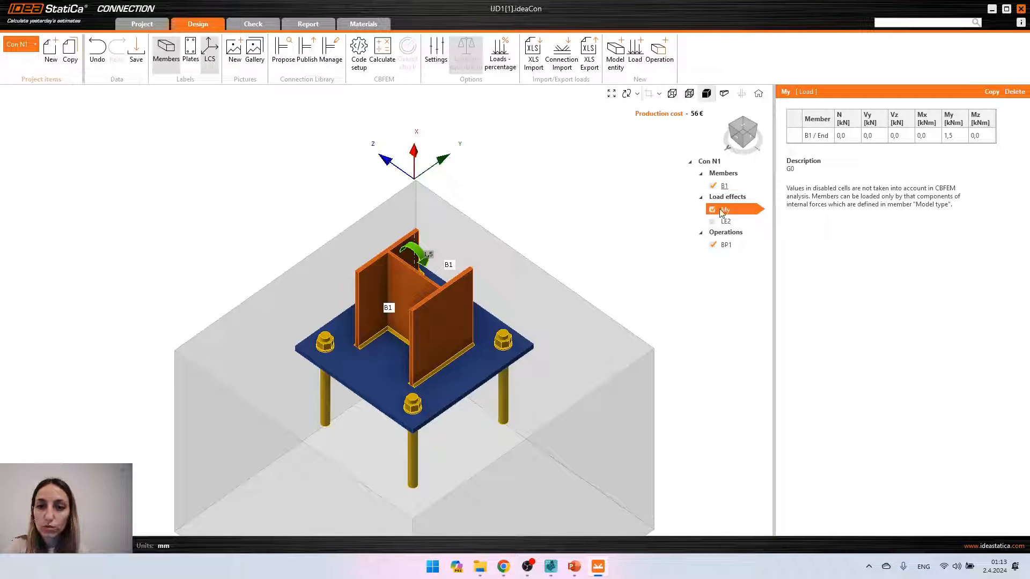
{"action": "left_click", "coordinate": [388, 49]}
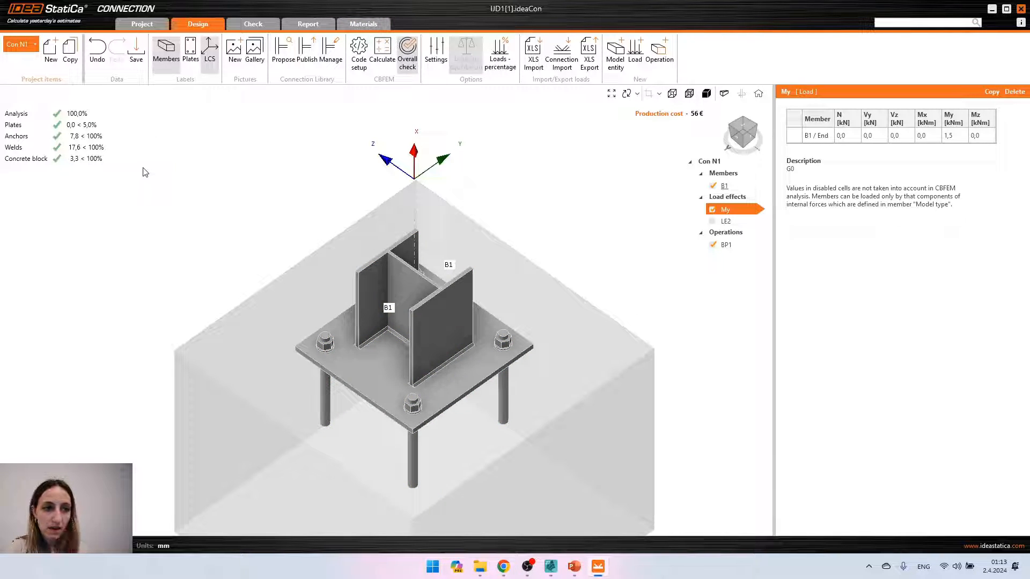
- Open the check's rotational stiffness results for B1 and examine the initial stiffness Sj,ini and the stiffness diagram
{"action": "left_click", "coordinate": [246, 27]}
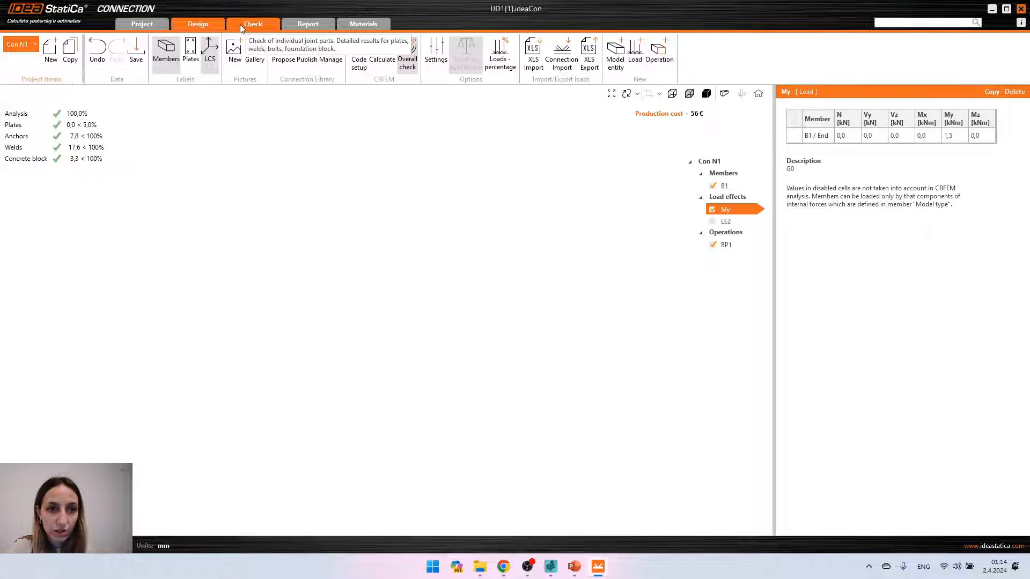
{"action": "left_click", "coordinate": [255, 26]}
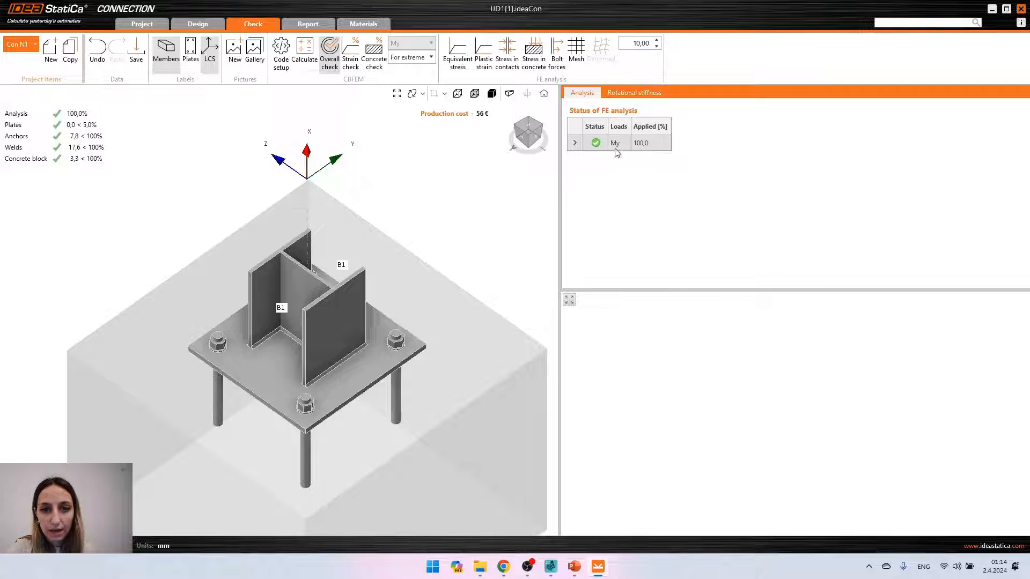
{"action": "left_click", "coordinate": [647, 99]}
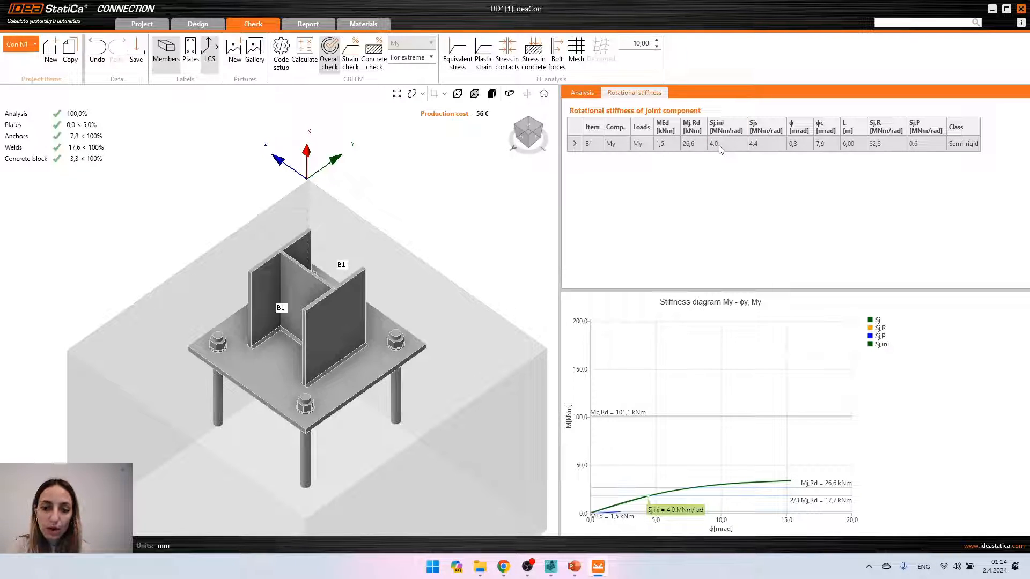
- Switch to SCIA Engineer, close the IDEA StatiCa export results and set rotation Ry of both column base supports to Flexible
{"action": "left_click", "coordinate": [551, 567]}
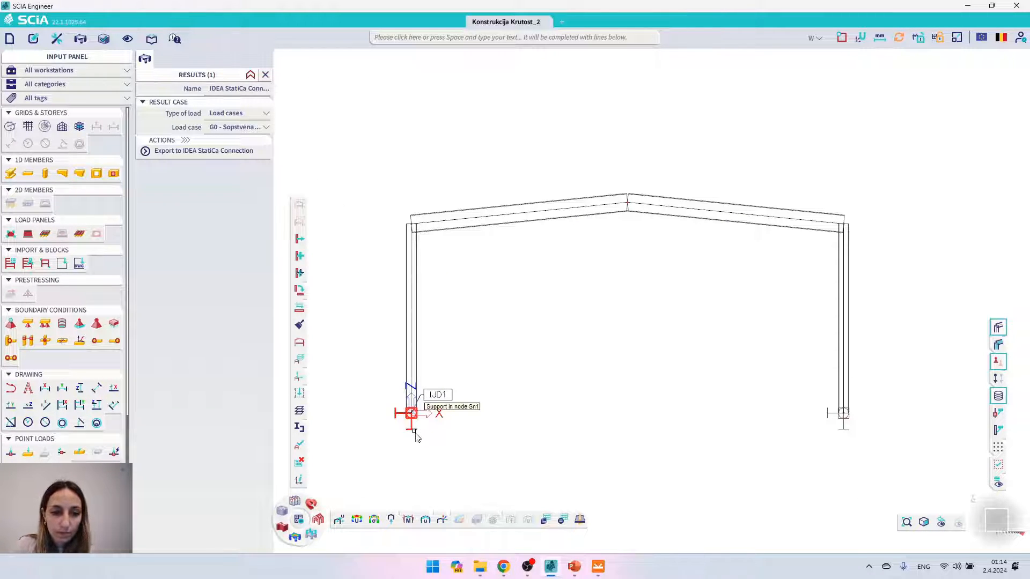
{"action": "left_click", "coordinate": [266, 75]}
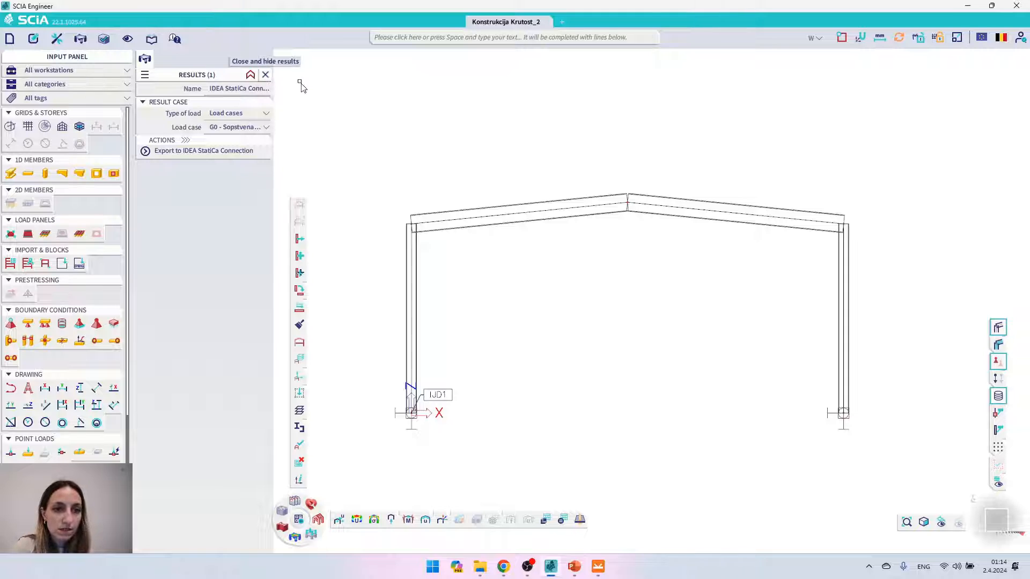
{"action": "left_click", "coordinate": [412, 427]}
{"action": "left_click", "coordinate": [845, 428]}
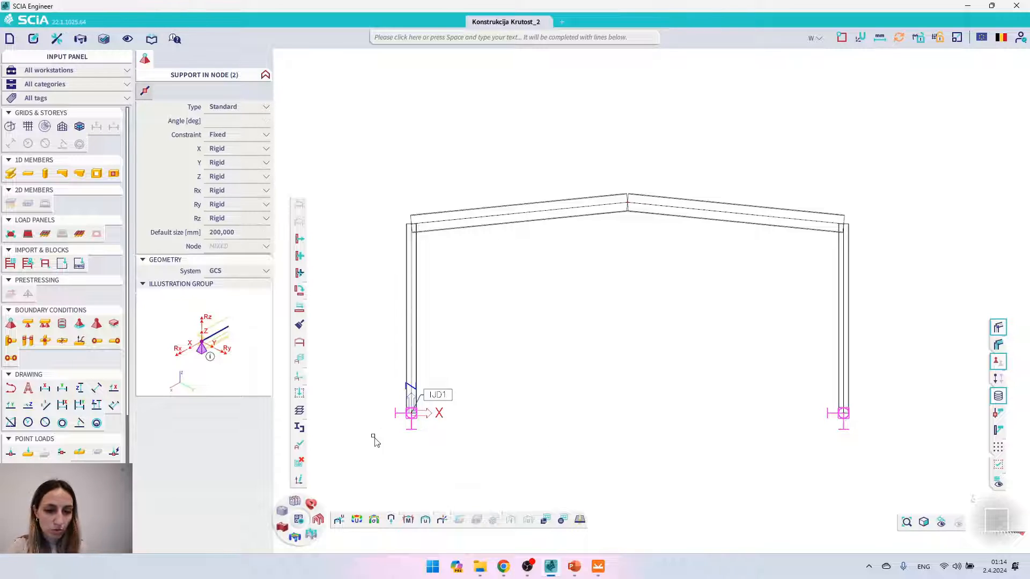
{"action": "scroll", "coordinate": [401, 429], "scroll_direction": "up", "scroll_amount": 3}
{"action": "mouse_move", "coordinate": [426, 433]}
{"action": "right_mouse_down", "text": "ctrl"}
{"action": "mouse_move", "coordinate": [421, 444]}
{"action": "mouse_move", "coordinate": [417, 434]}
{"action": "right_mouse_up", "text": "ctrl"}
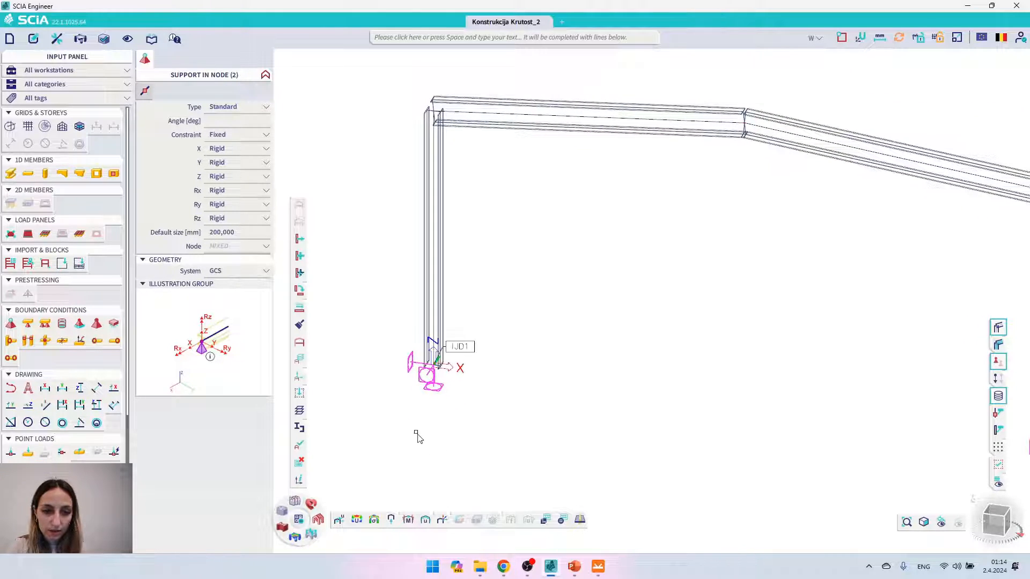
{"action": "scroll", "coordinate": [414, 396], "scroll_direction": "up", "scroll_amount": 5}
{"action": "right_click_drag", "start_coordinate": [425, 388], "coordinate": [531, 416], "text": "shift"}
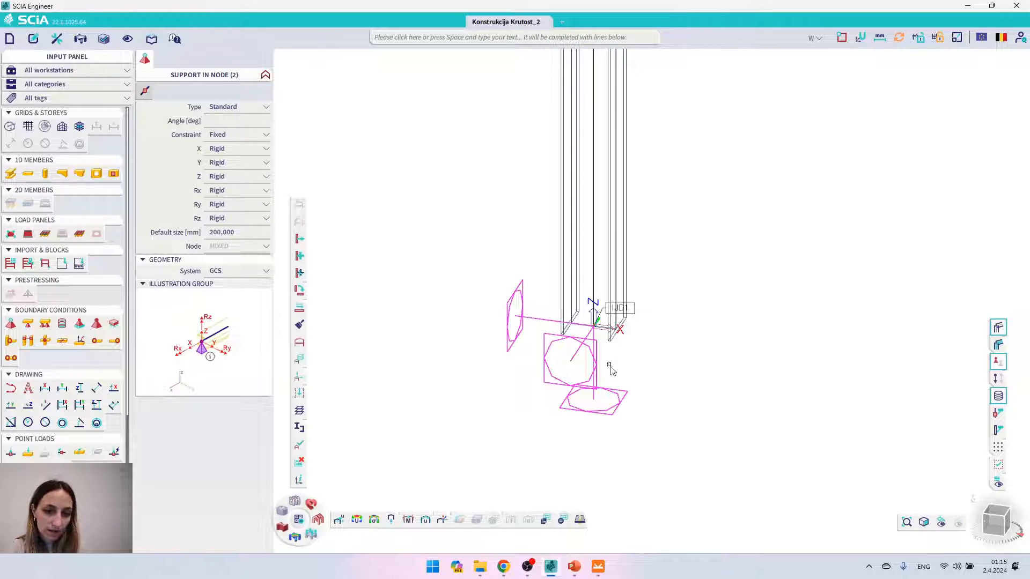
{"action": "left_click", "coordinate": [220, 205]}
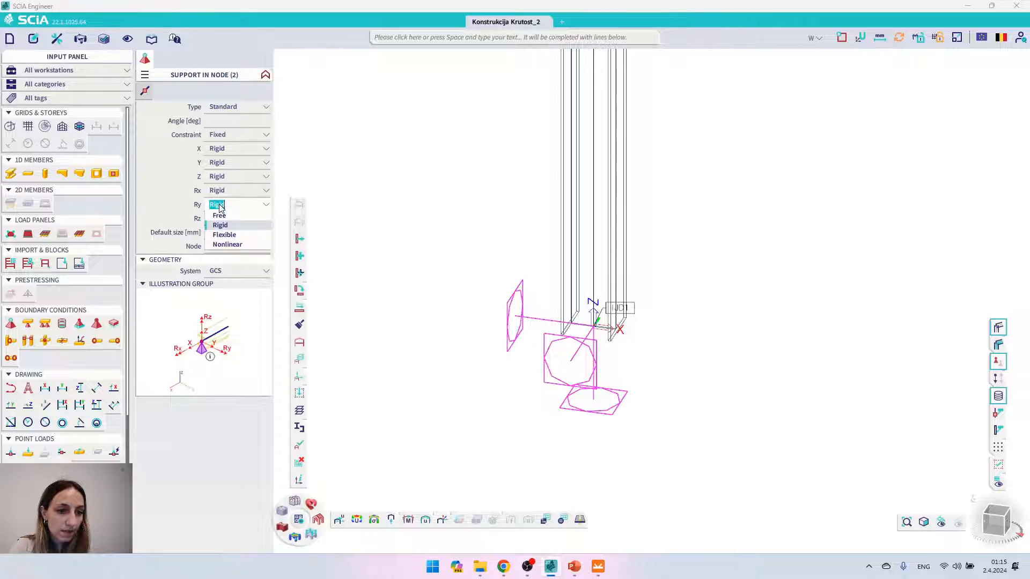
{"action": "left_click", "coordinate": [239, 236]}
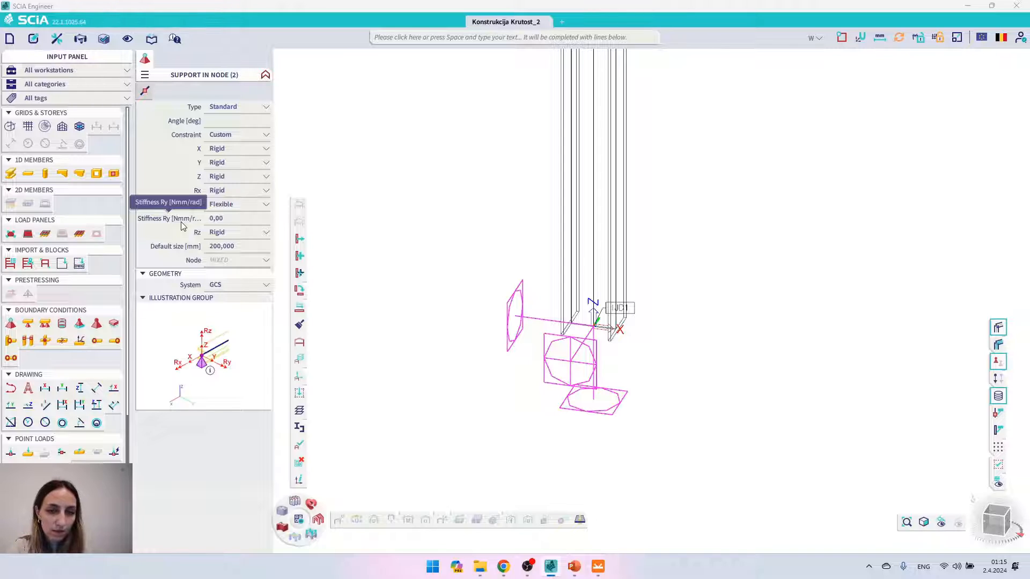
- Set the project's stiffness units to MN for force and m for length, keeping rad for angle
{"action": "left_click", "coordinate": [880, 37]}
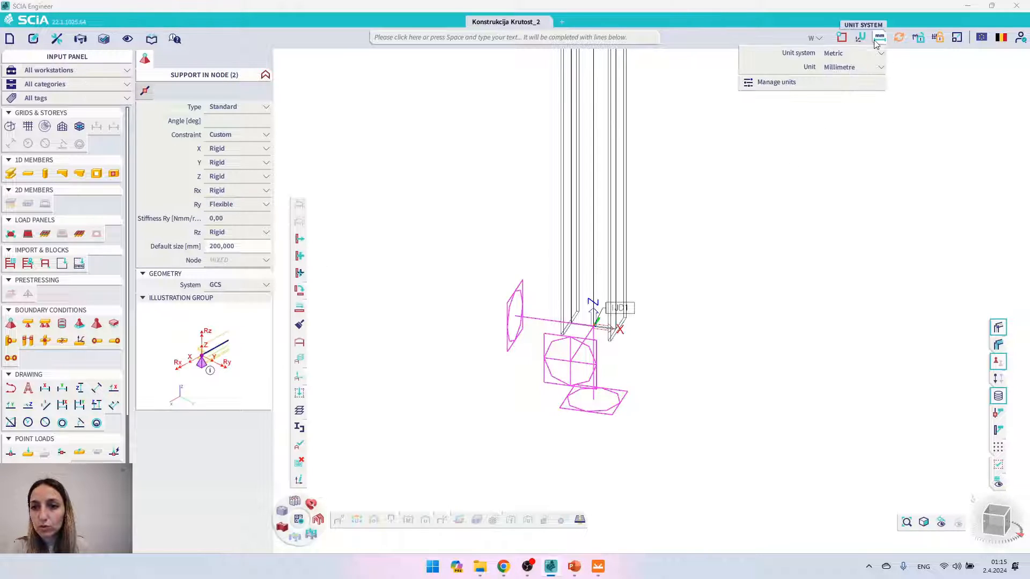
{"action": "left_click", "coordinate": [783, 83]}
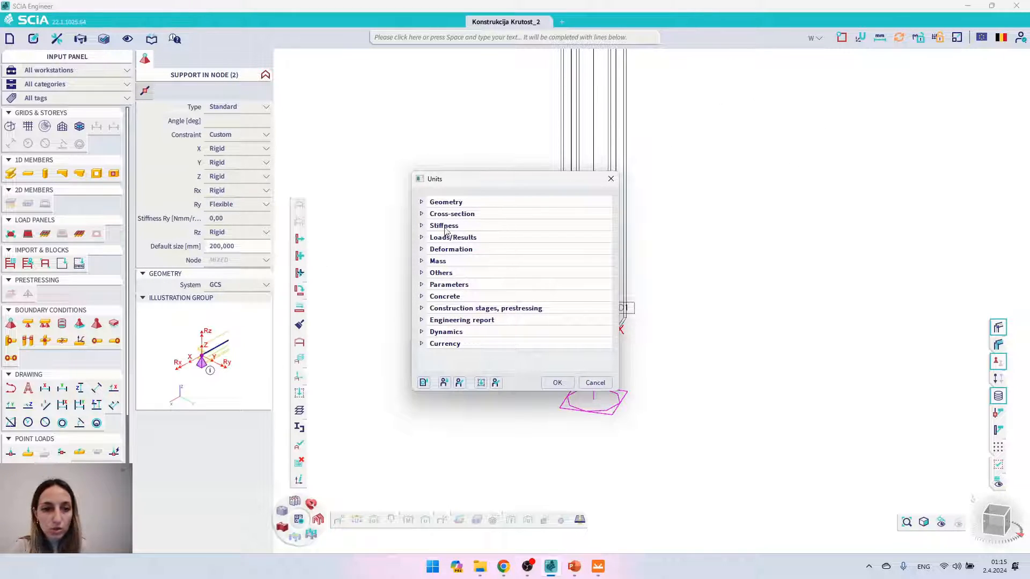
{"action": "left_click", "coordinate": [421, 226]}
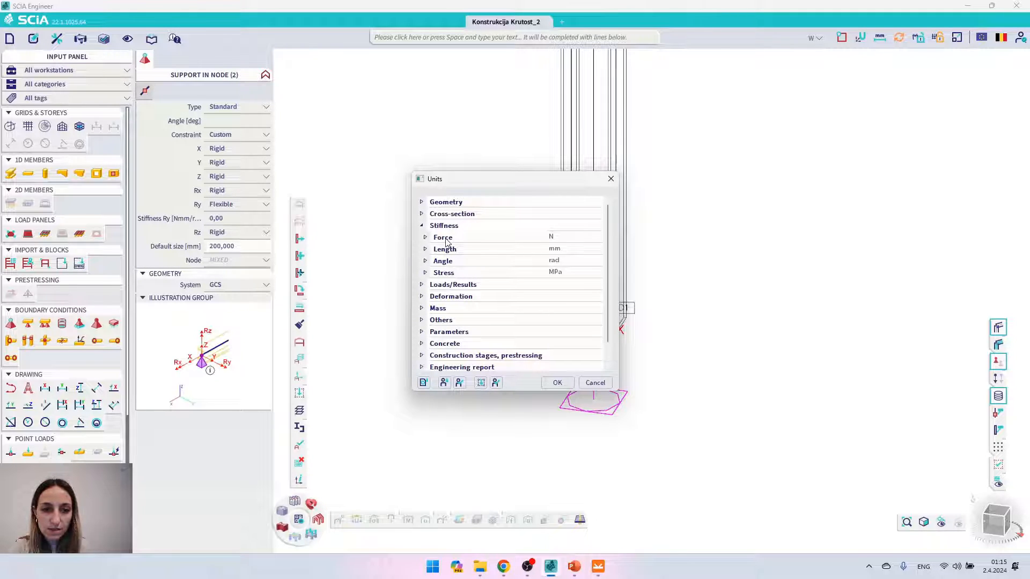
{"action": "left_click", "coordinate": [443, 240]}
{"action": "left_click", "coordinate": [570, 249]}
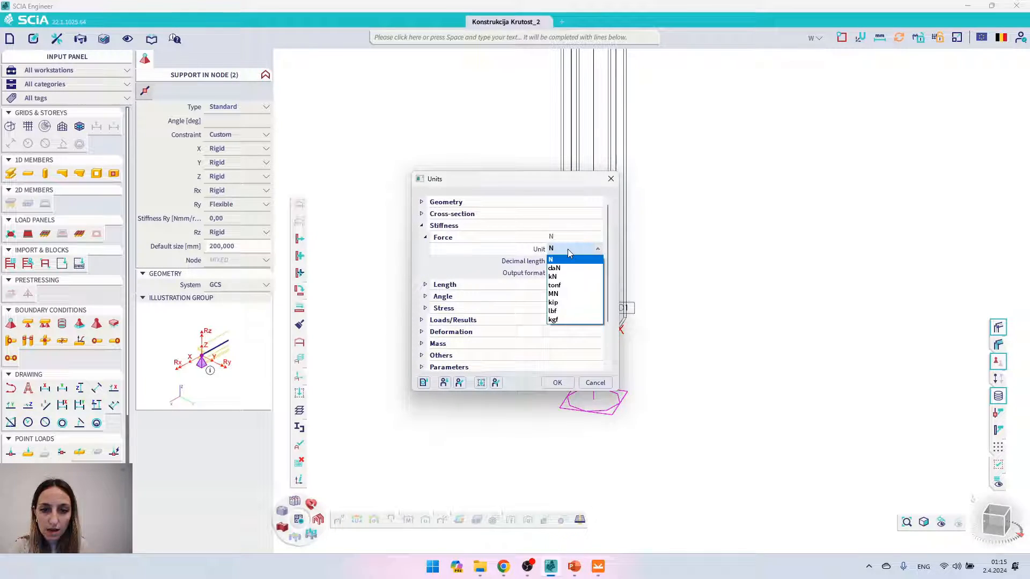
{"action": "left_click", "coordinate": [566, 298]}
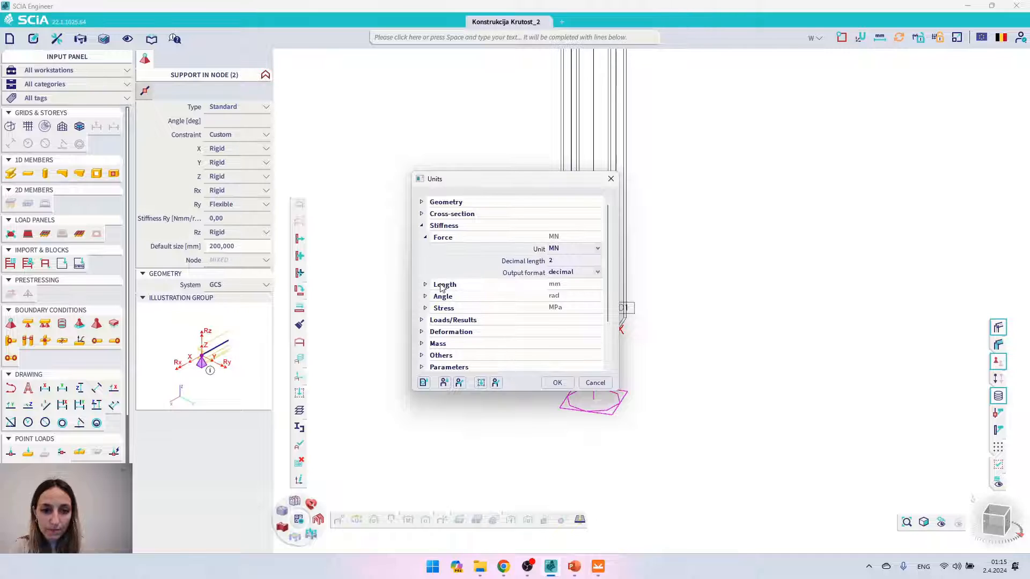
{"action": "left_click", "coordinate": [441, 285]}
{"action": "left_click", "coordinate": [572, 296]}
{"action": "left_click", "coordinate": [564, 314]}
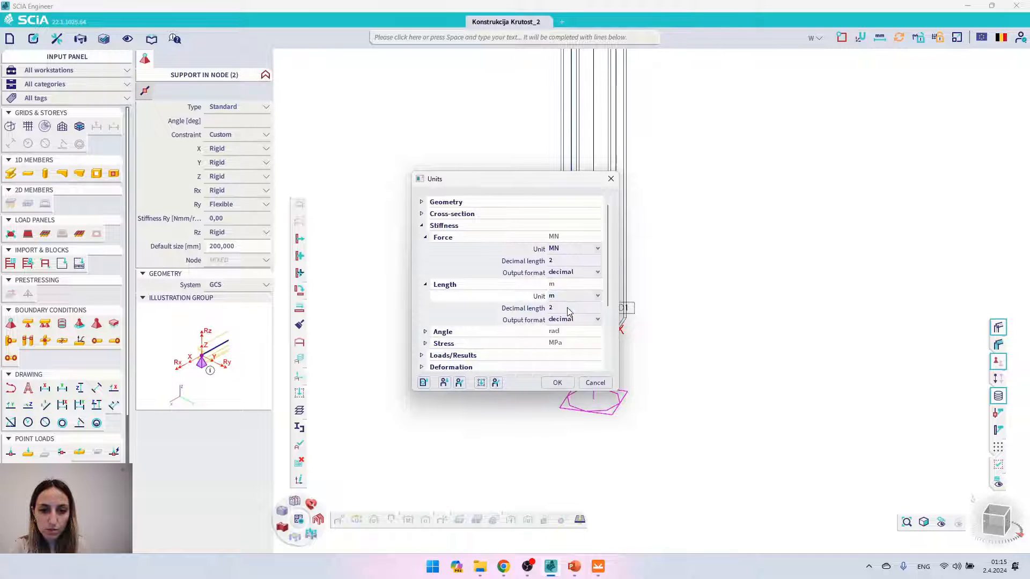
{"action": "left_click", "coordinate": [441, 332]}
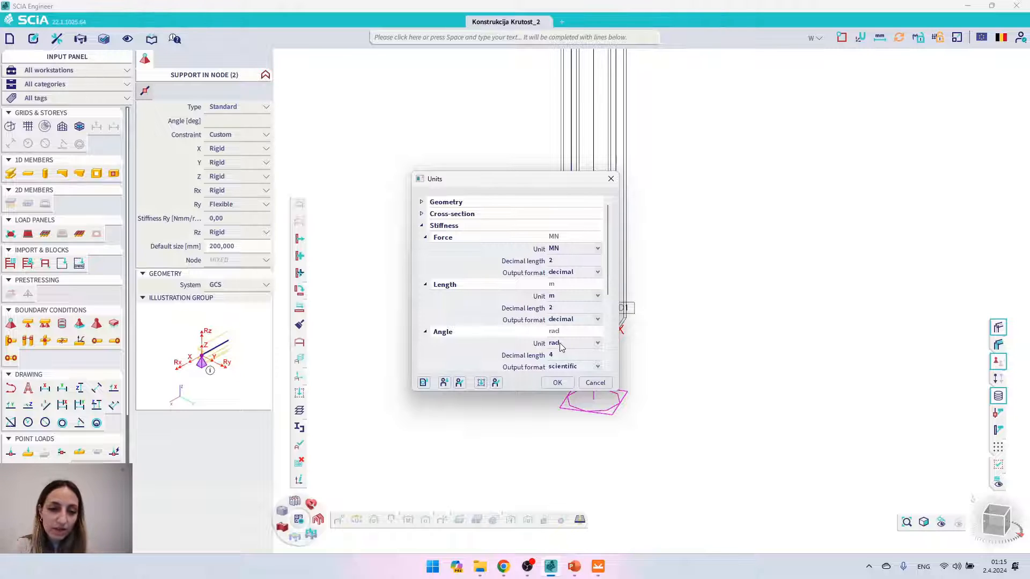
{"action": "left_click", "coordinate": [556, 382]}
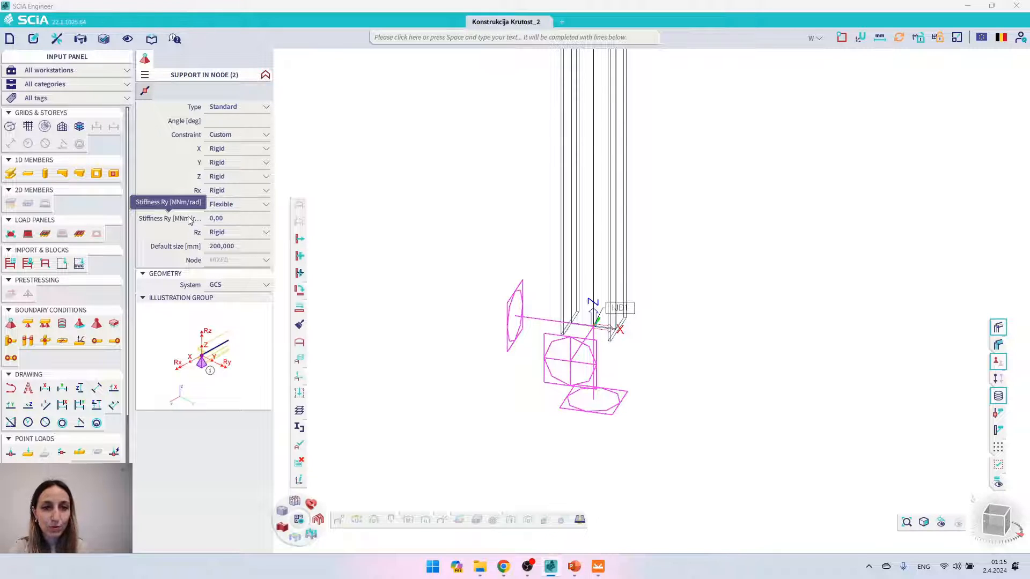
- Set the stiffness Ry of both column base supports to 4 MNm/rad
{"action": "left_click", "coordinate": [242, 220]}
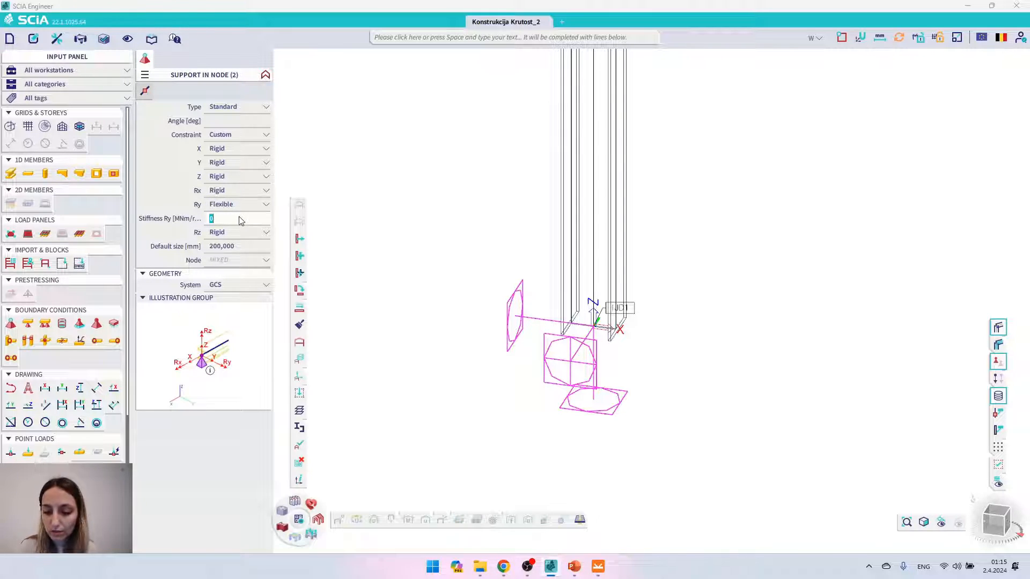
{"action": "type", "text": "4"}
{"action": "key", "text": "Return"}
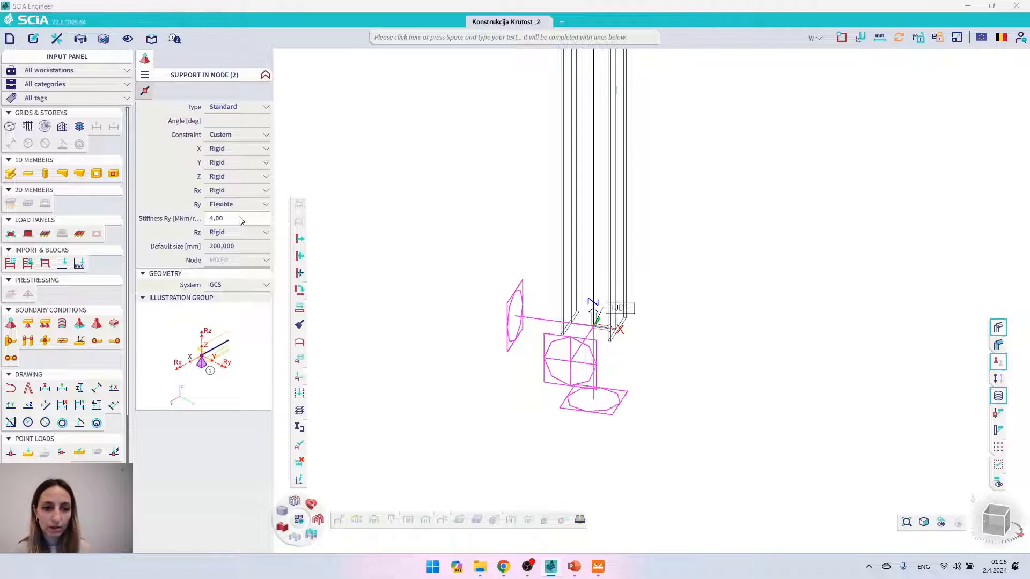
- Run the linear analysis of the frame with the flexible supports and clear the support selection
{"action": "scroll", "coordinate": [528, 290], "scroll_direction": "down", "scroll_amount": 2}
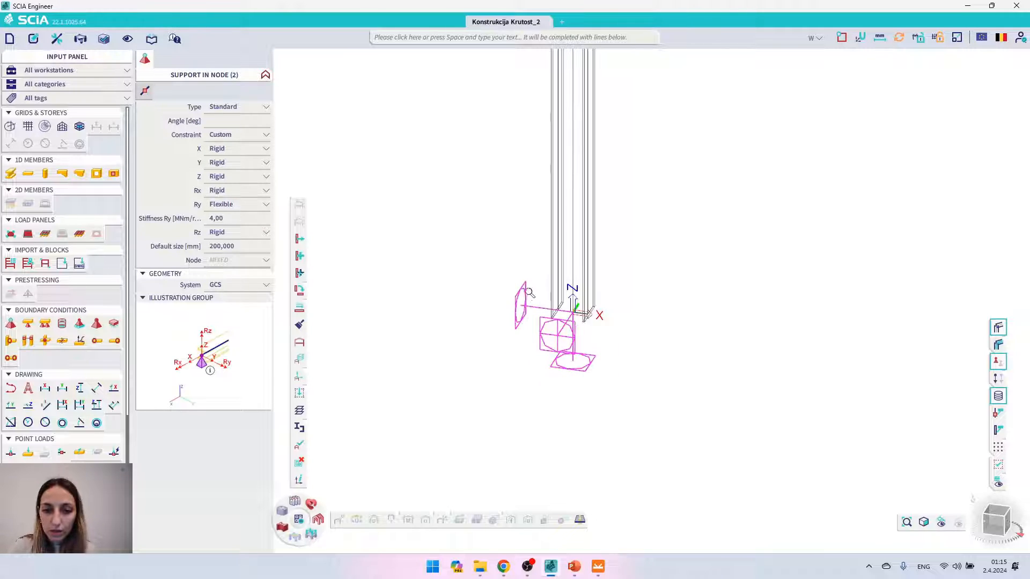
{"action": "scroll", "coordinate": [561, 342], "scroll_direction": "up", "scroll_amount": 2}
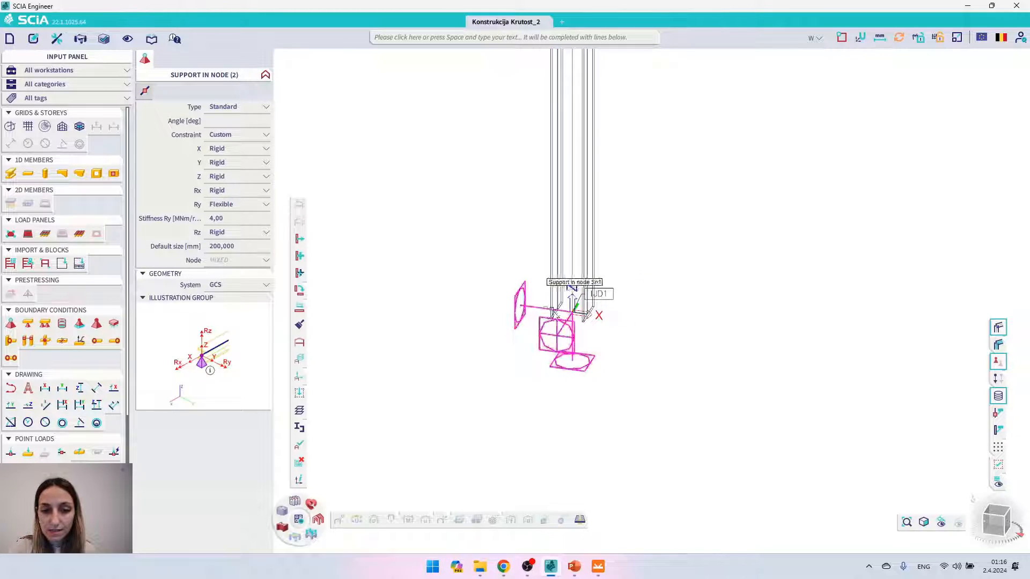
{"action": "left_click", "coordinate": [998, 529]}
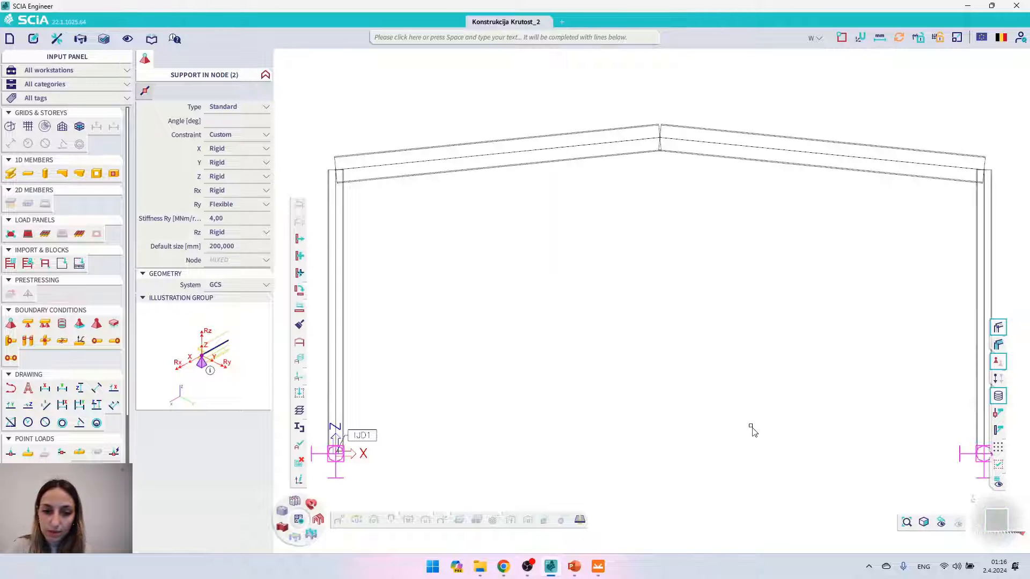
{"action": "left_click", "coordinate": [299, 519]}
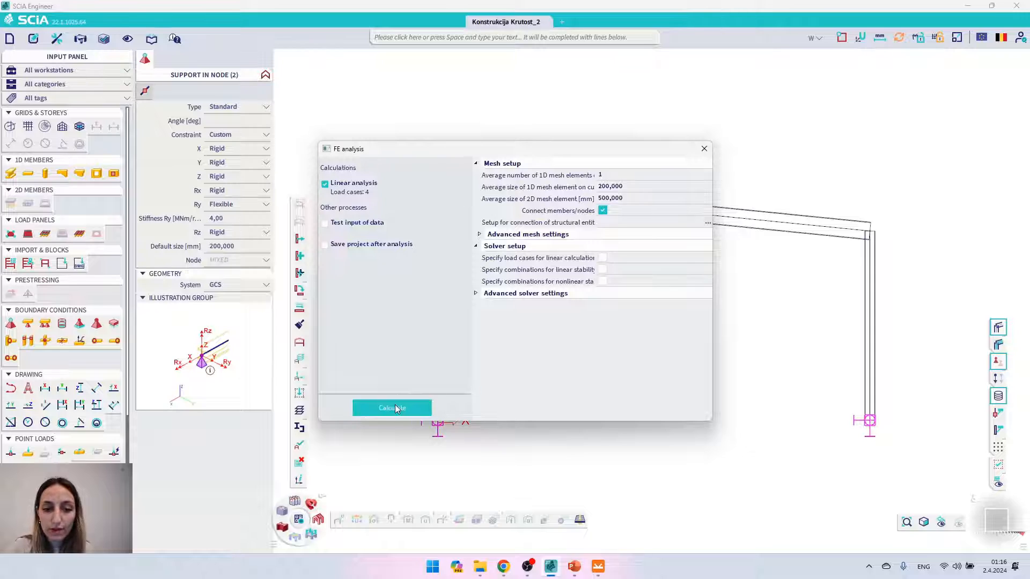
{"action": "left_click", "coordinate": [396, 408]}
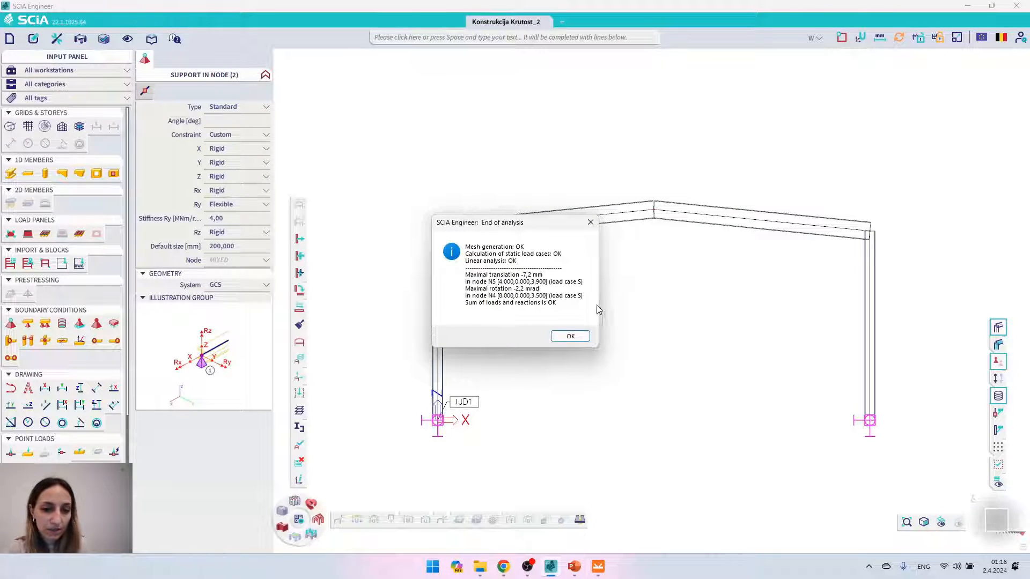
{"action": "left_click", "coordinate": [572, 337]}
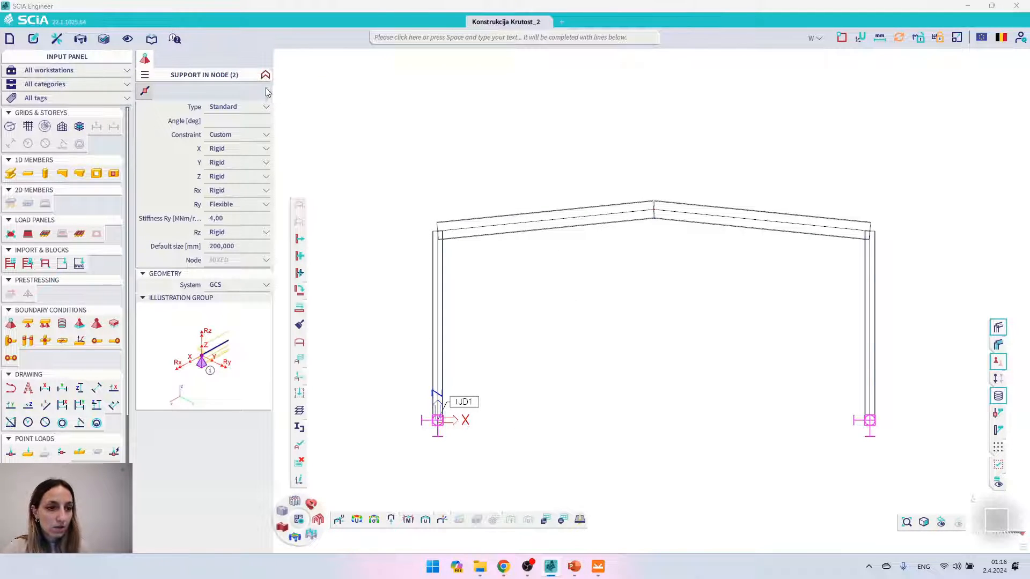
{"action": "key", "text": "Escape"}
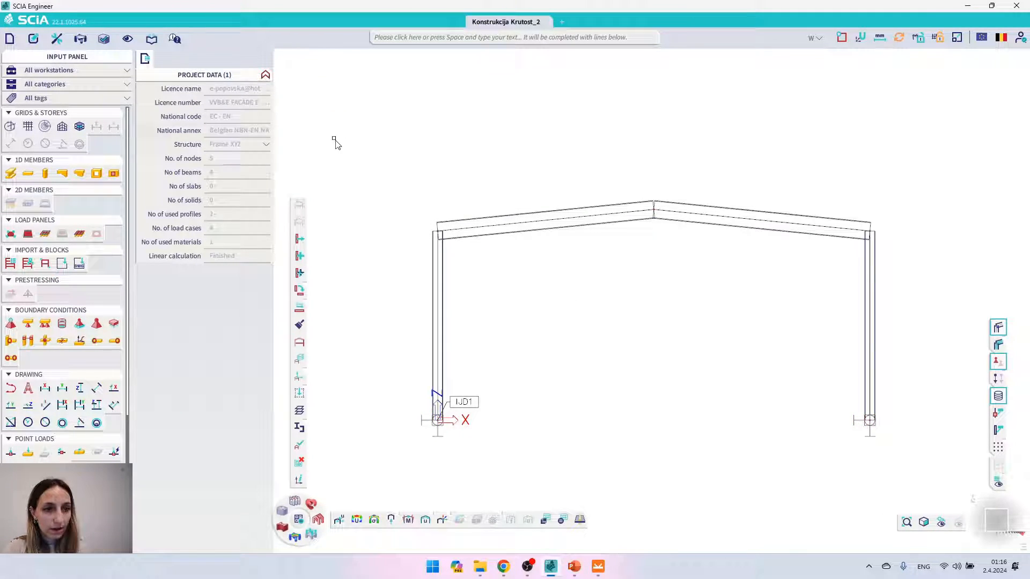
- Display the 1D internal forces M_y for combination ULS-Set B (auto) and examine the moment at the left column base
{"action": "left_click", "coordinate": [409, 520]}
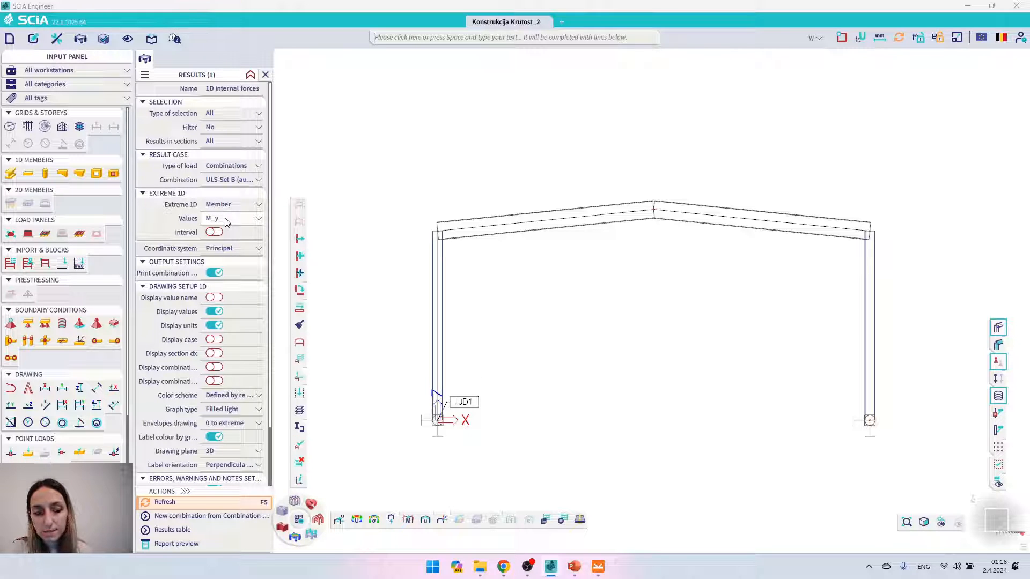
{"action": "left_click", "coordinate": [182, 506]}
{"action": "scroll", "coordinate": [455, 425], "scroll_direction": "up", "scroll_amount": 3}
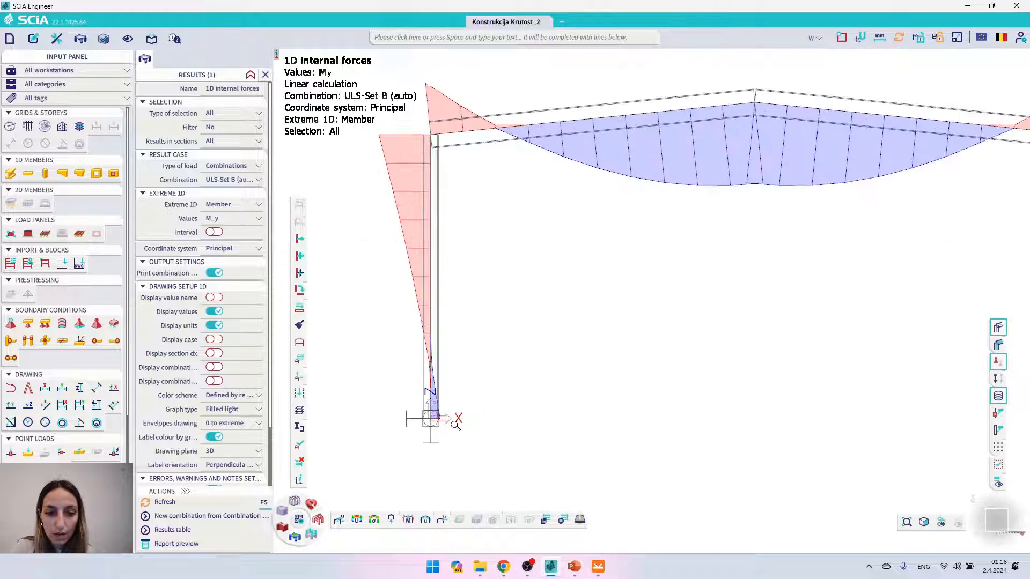
{"action": "scroll", "coordinate": [455, 426], "scroll_direction": "up", "scroll_amount": 4}
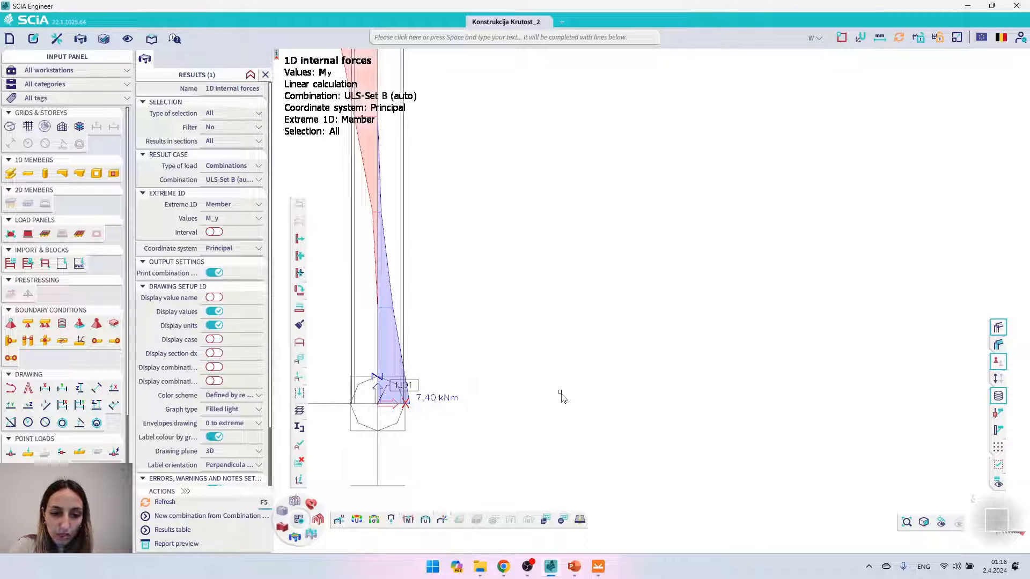
- Display the 1D deformations U_total for SLS-Char (auto) and briefly review the joint's stiffness diagram in IDEA StatiCa before returning to SCIA Engineer
{"action": "left_click", "coordinate": [427, 520]}
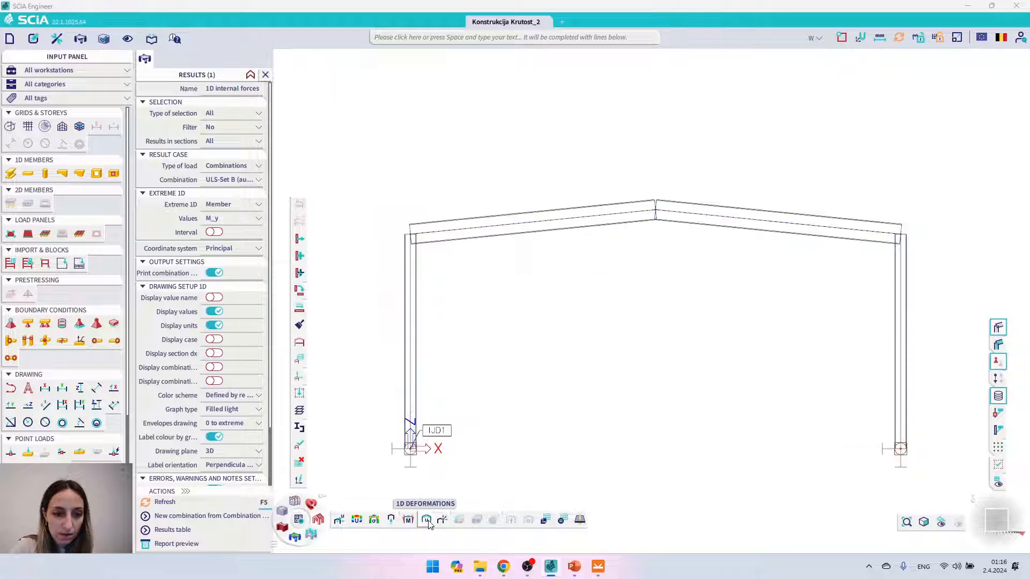
{"action": "left_click", "coordinate": [185, 502]}
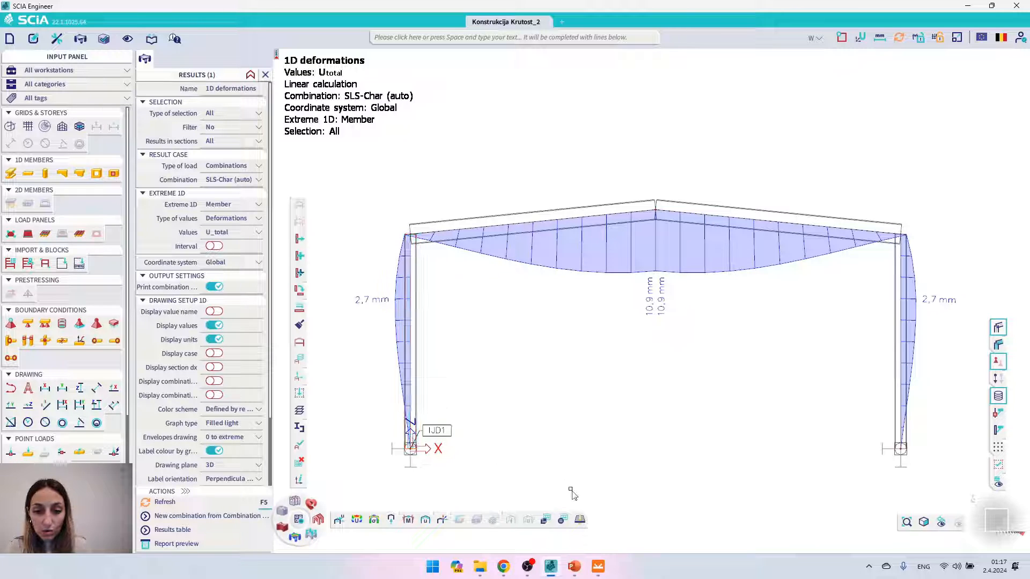
{"action": "left_click", "coordinate": [597, 567]}
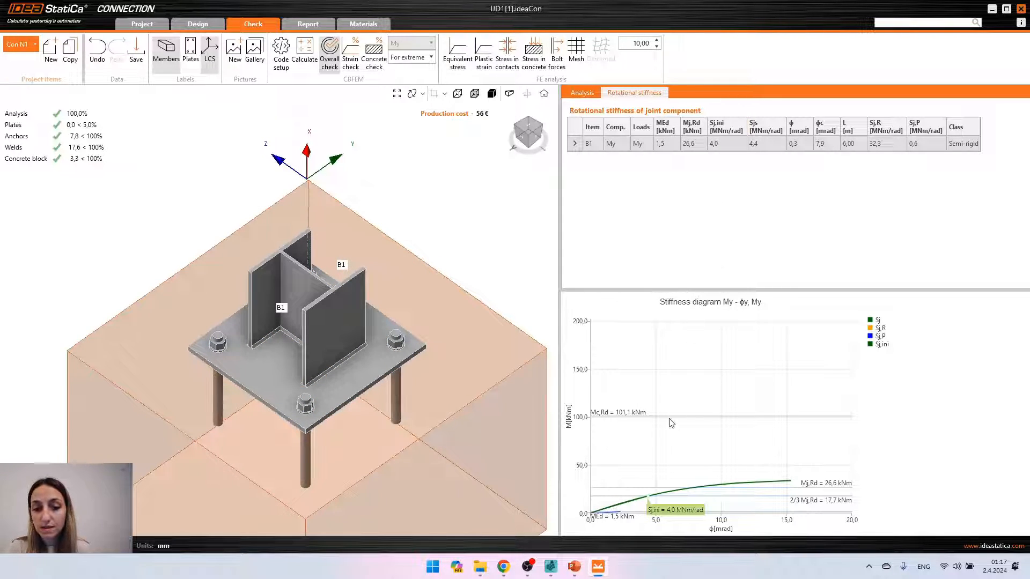
{"action": "left_click", "coordinate": [550, 566]}
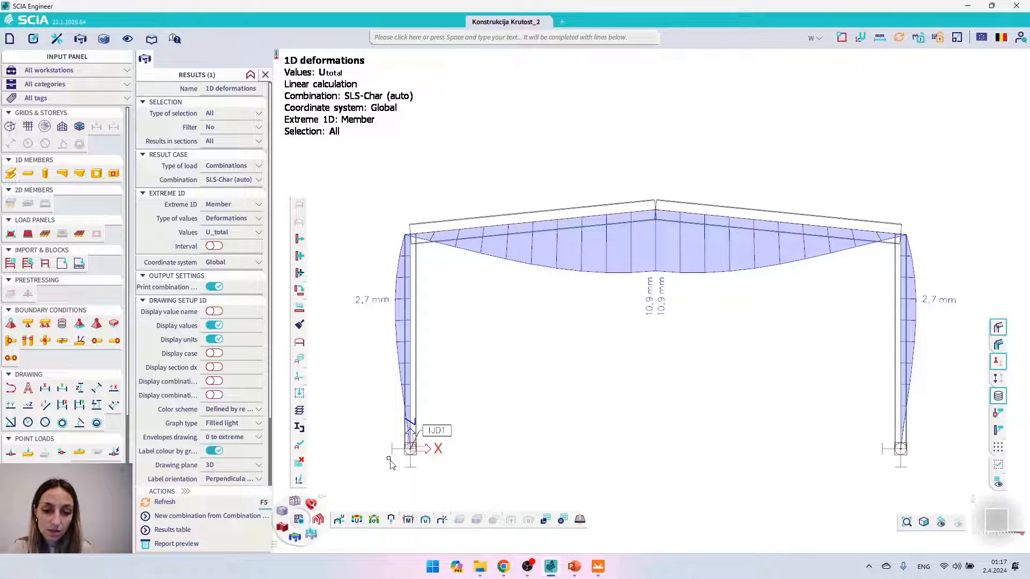